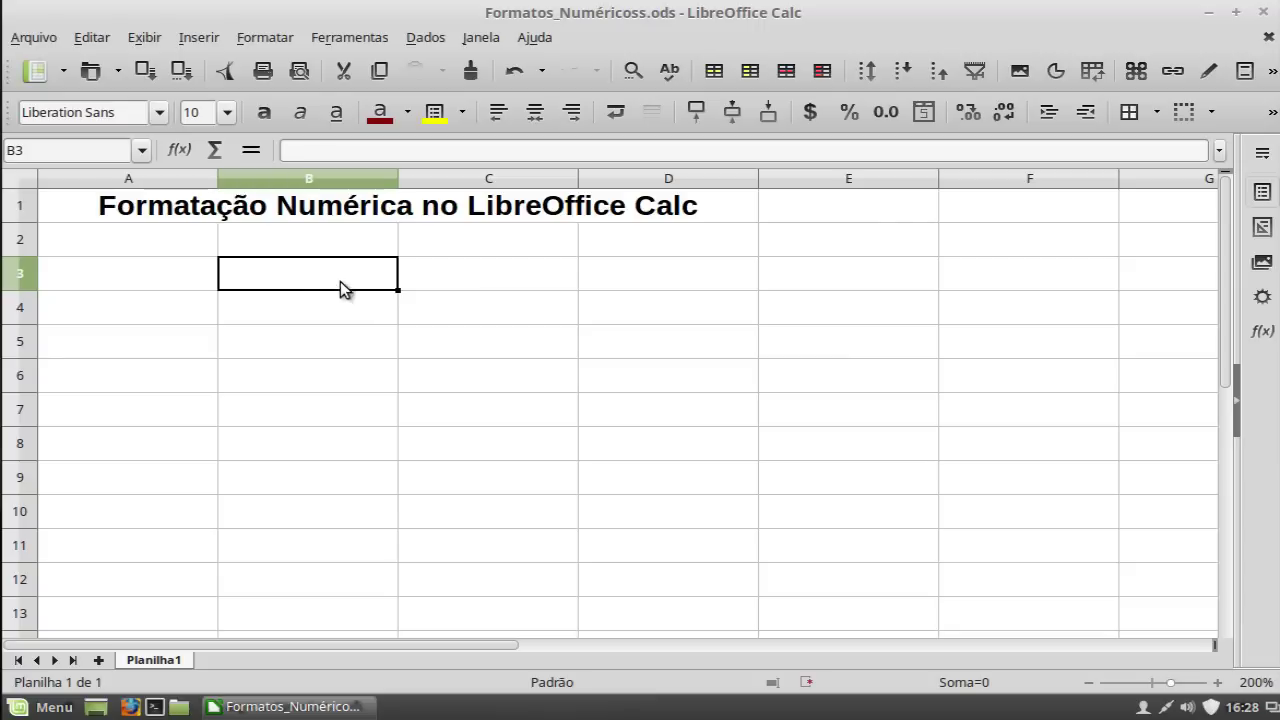
Enter 45 in cell A3 and 68 in cell B3
click(186, 281)
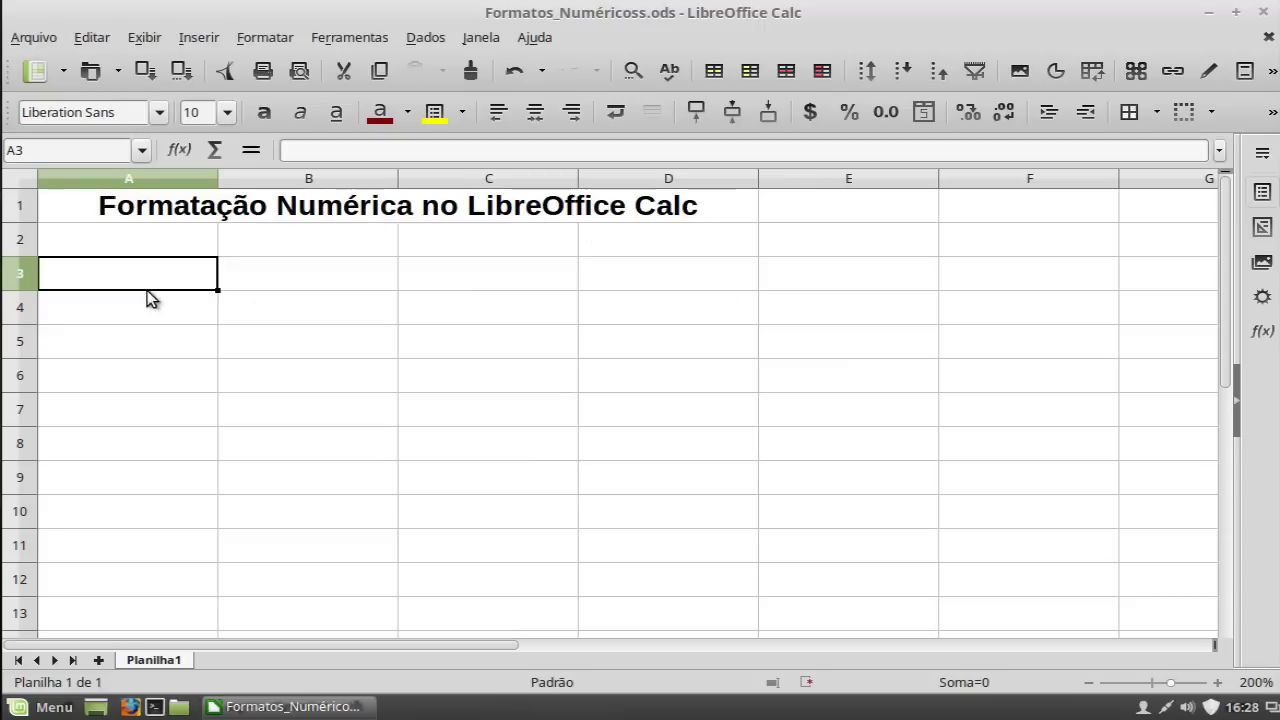
click(252, 281)
click(182, 281)
text(45)
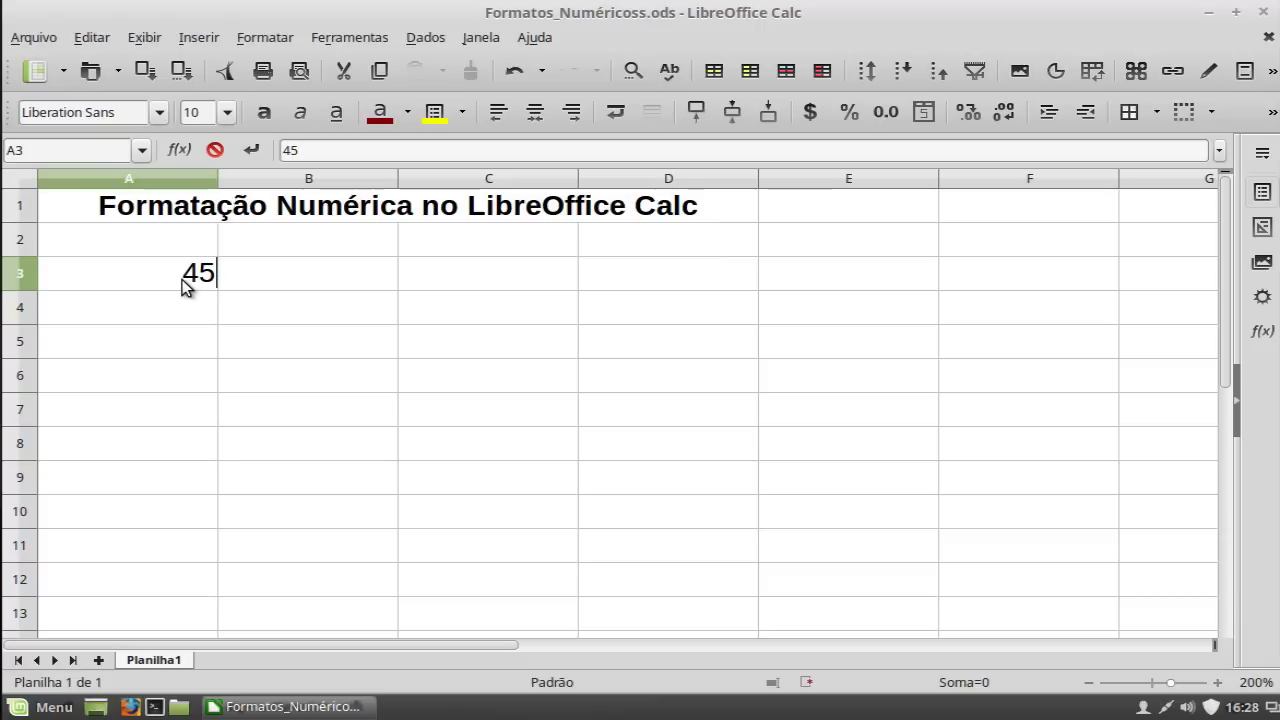
key(Return)
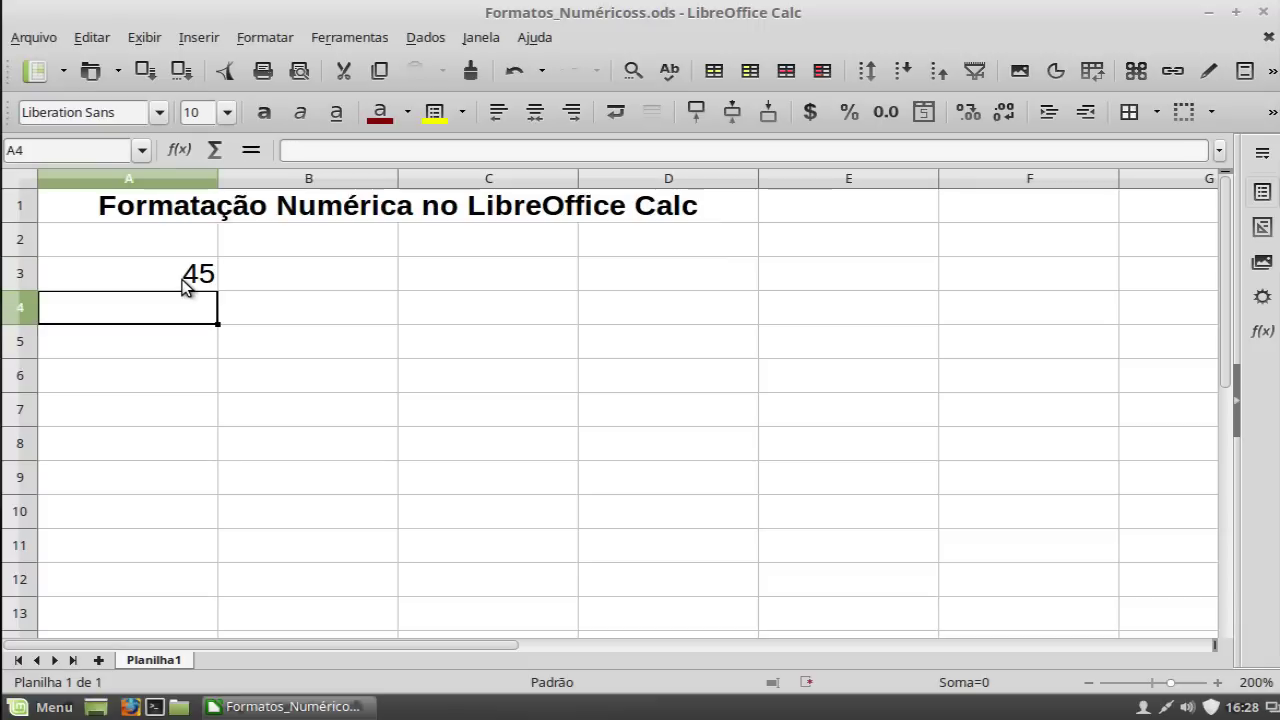
click(182, 285)
key(Tab)
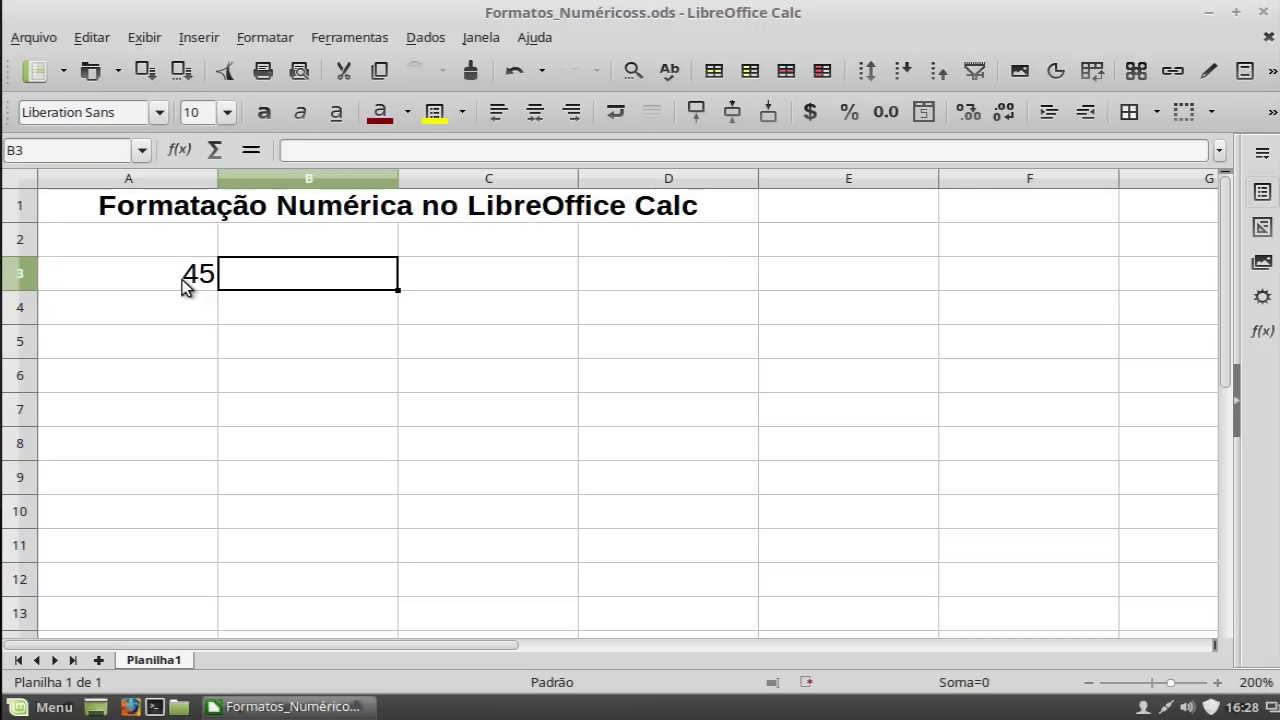
text(68)
click(182, 285)
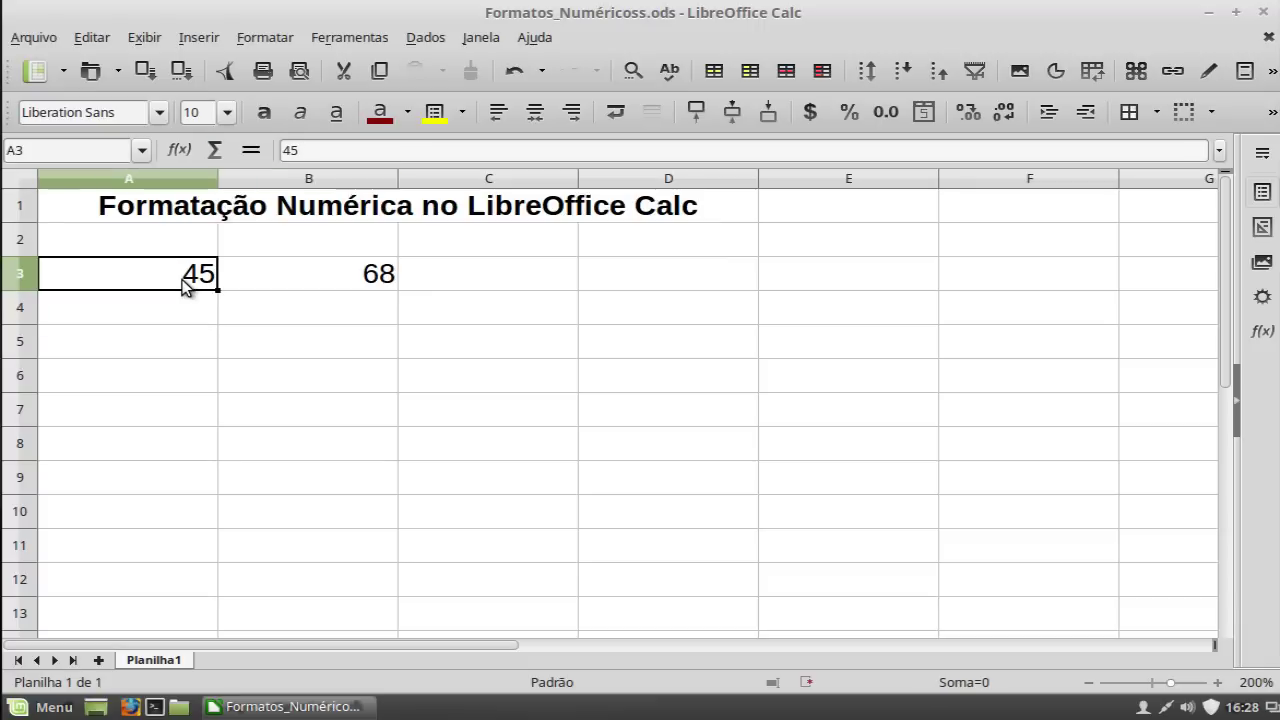
key(Tab)
click(182, 285)
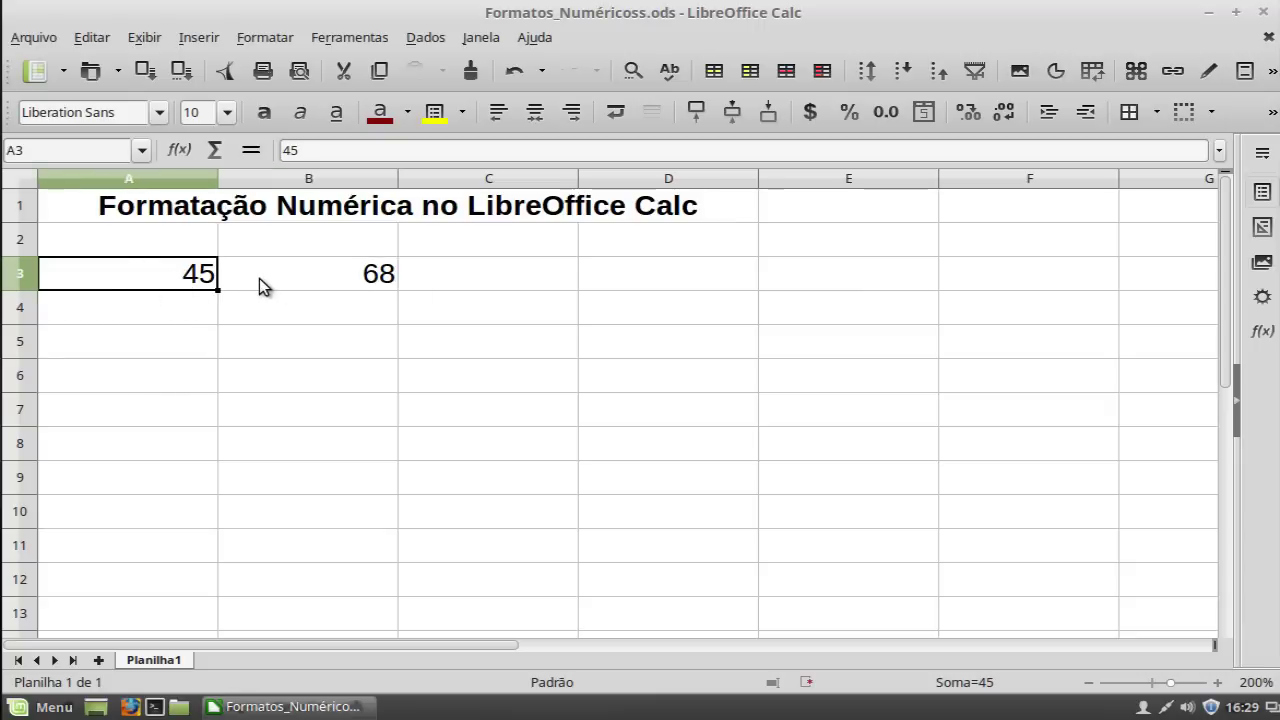
click(270, 281)
click(160, 274)
click(334, 274)
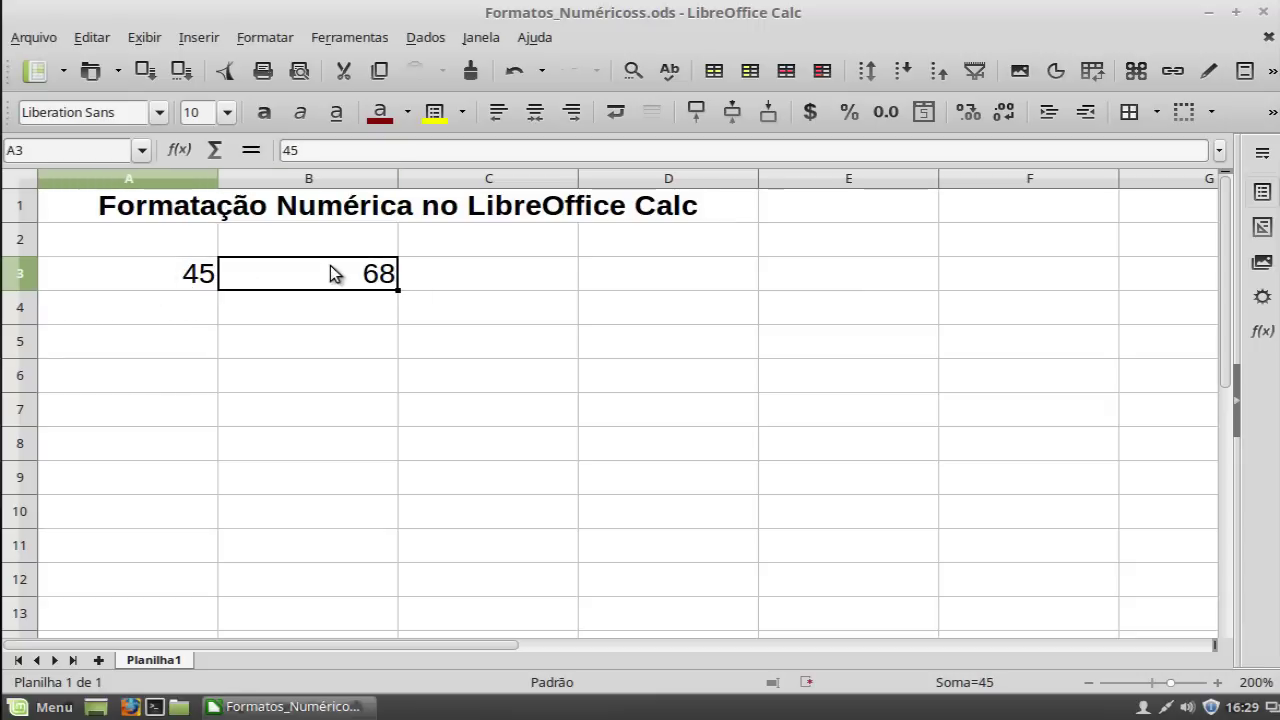
click(166, 277)
click(363, 284)
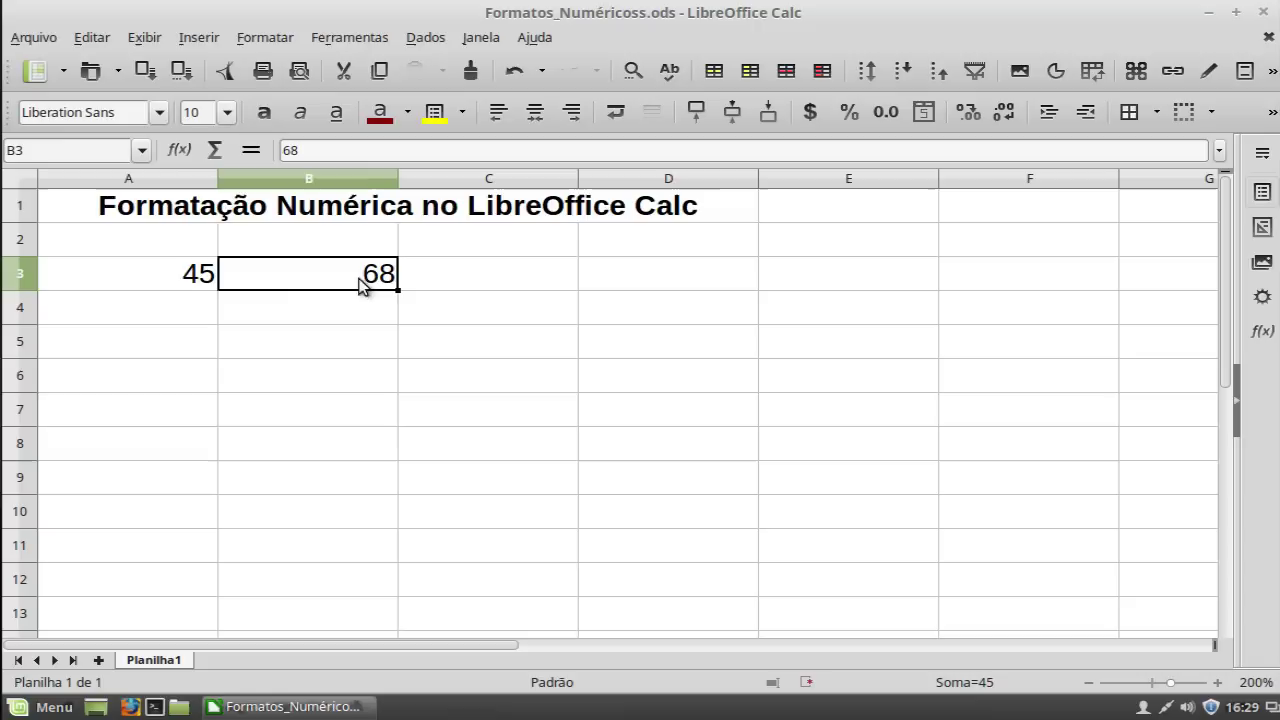
Format cell A3 as currency and switch it to the number format
click(176, 278)
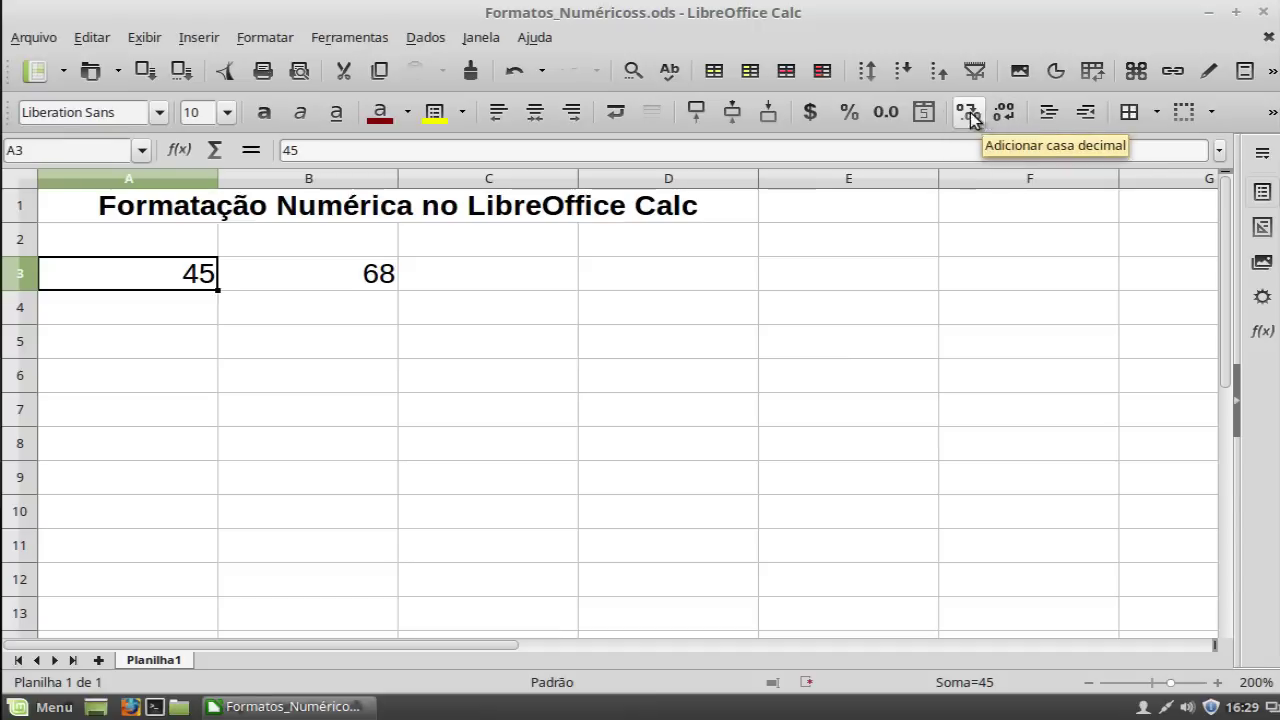
click(811, 113)
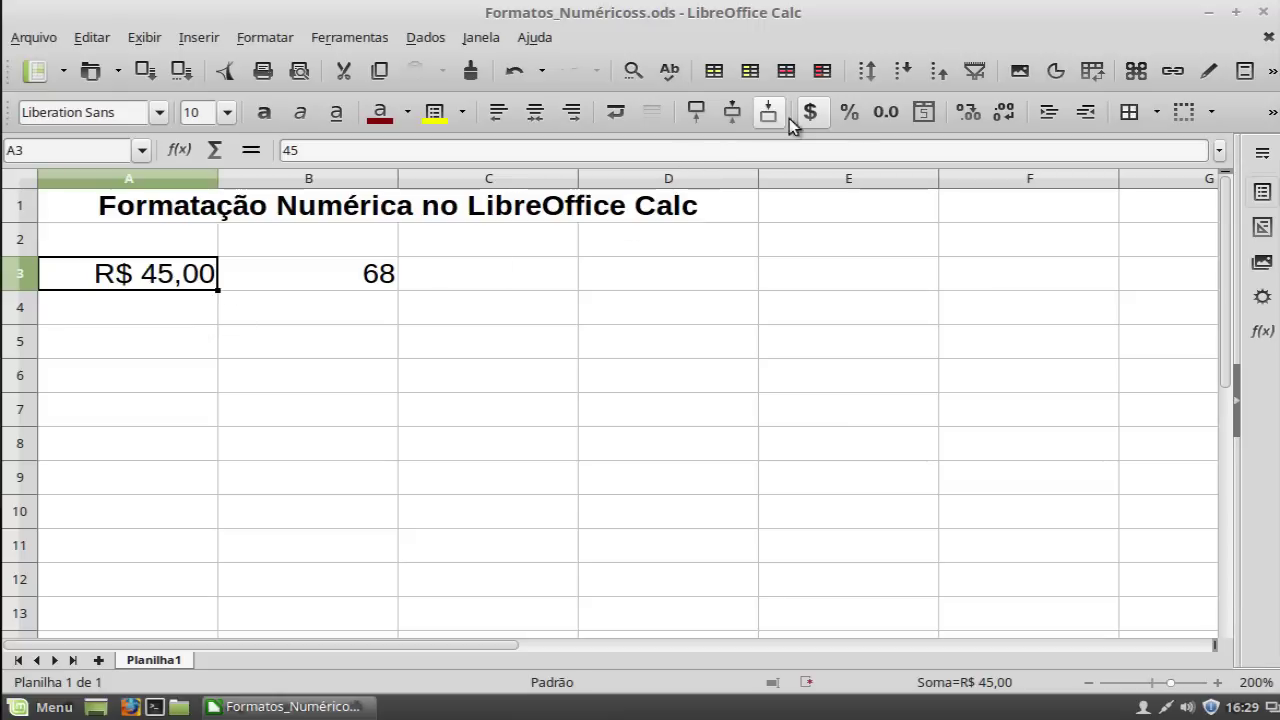
click(886, 112)
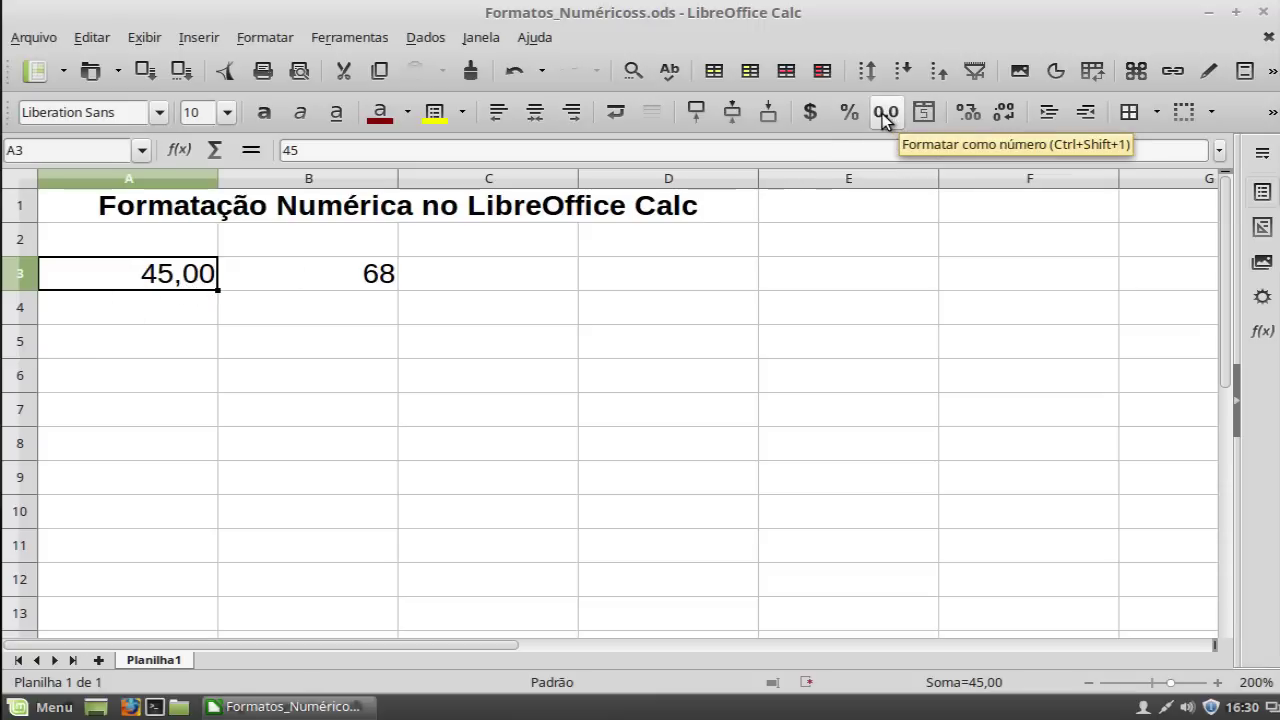
Add three decimal places to the number in cell A3
click(969, 114)
click(969, 114)
click(969, 114)
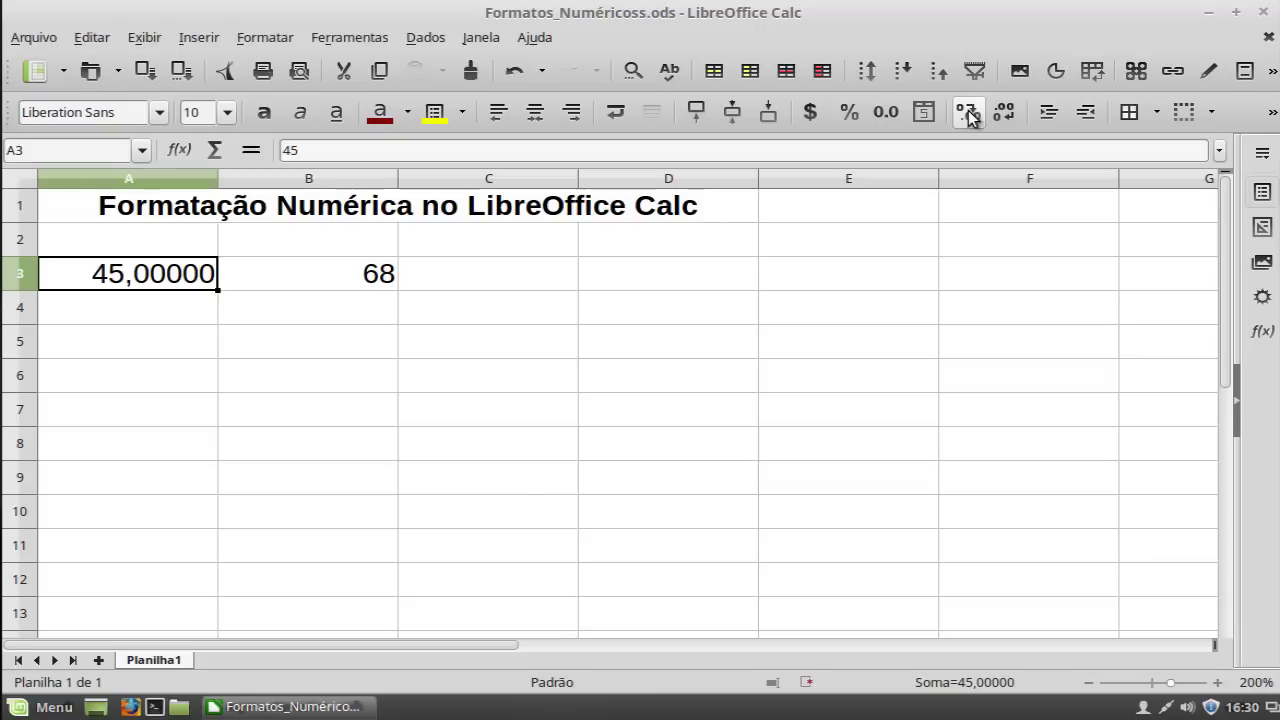
Remove all five decimal places from cell A3 and add two decimal places back
click(1004, 114)
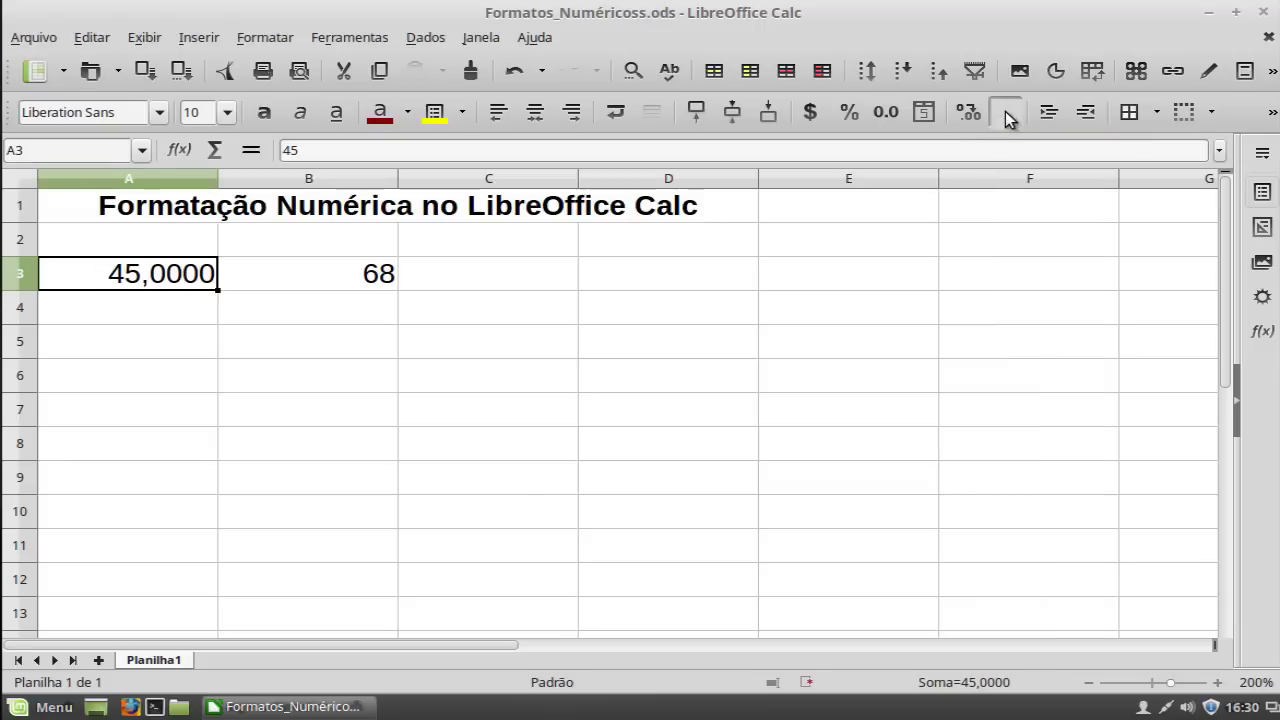
click(1006, 114)
click(1006, 114)
click(1006, 114)
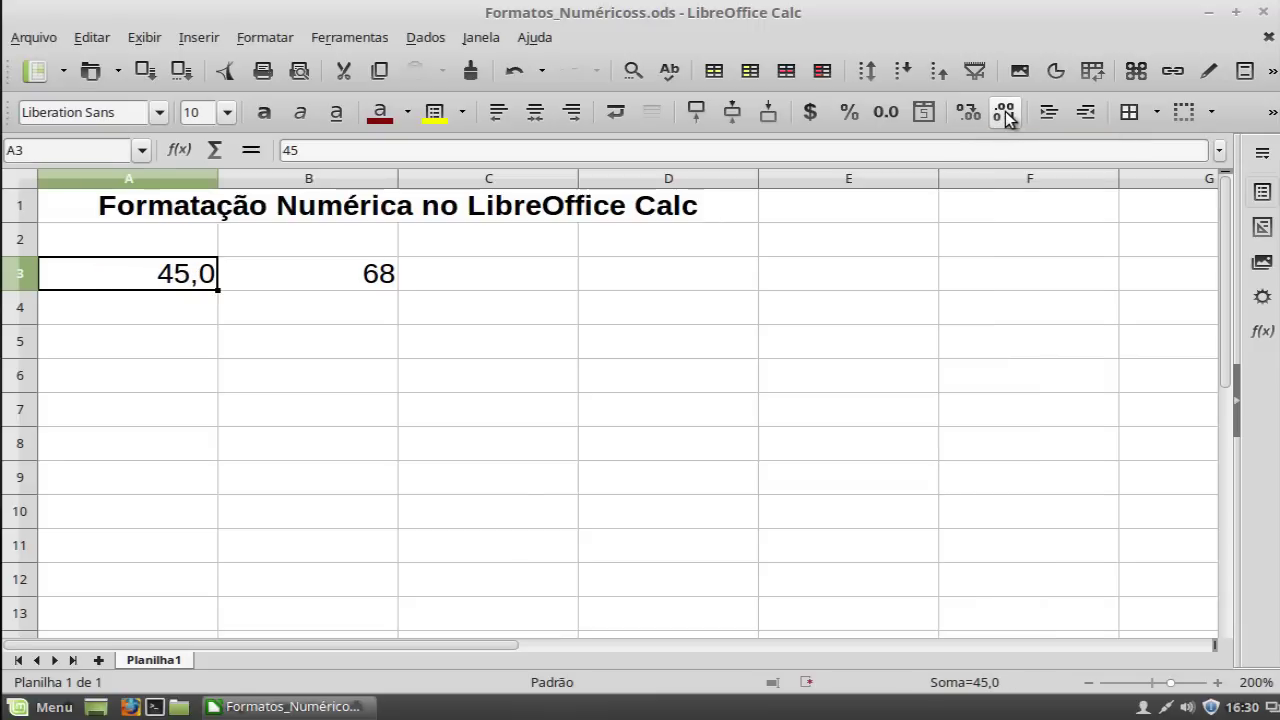
click(1006, 114)
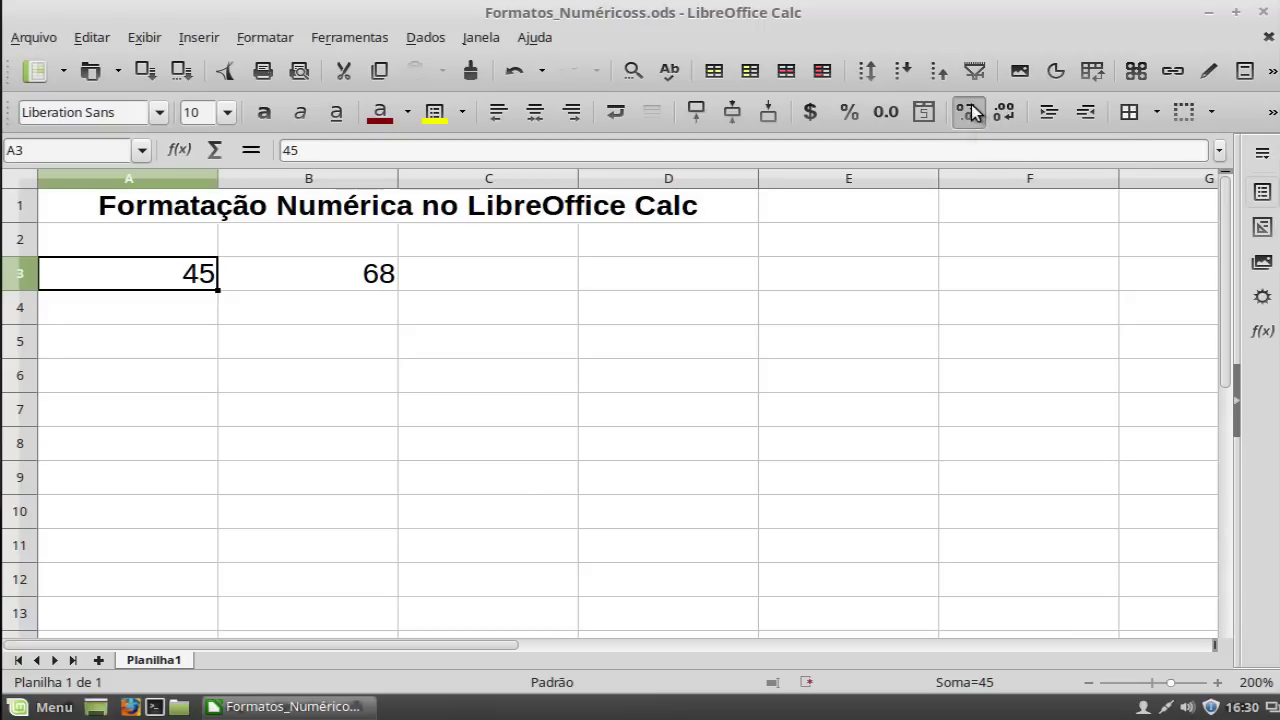
click(970, 113)
click(970, 113)
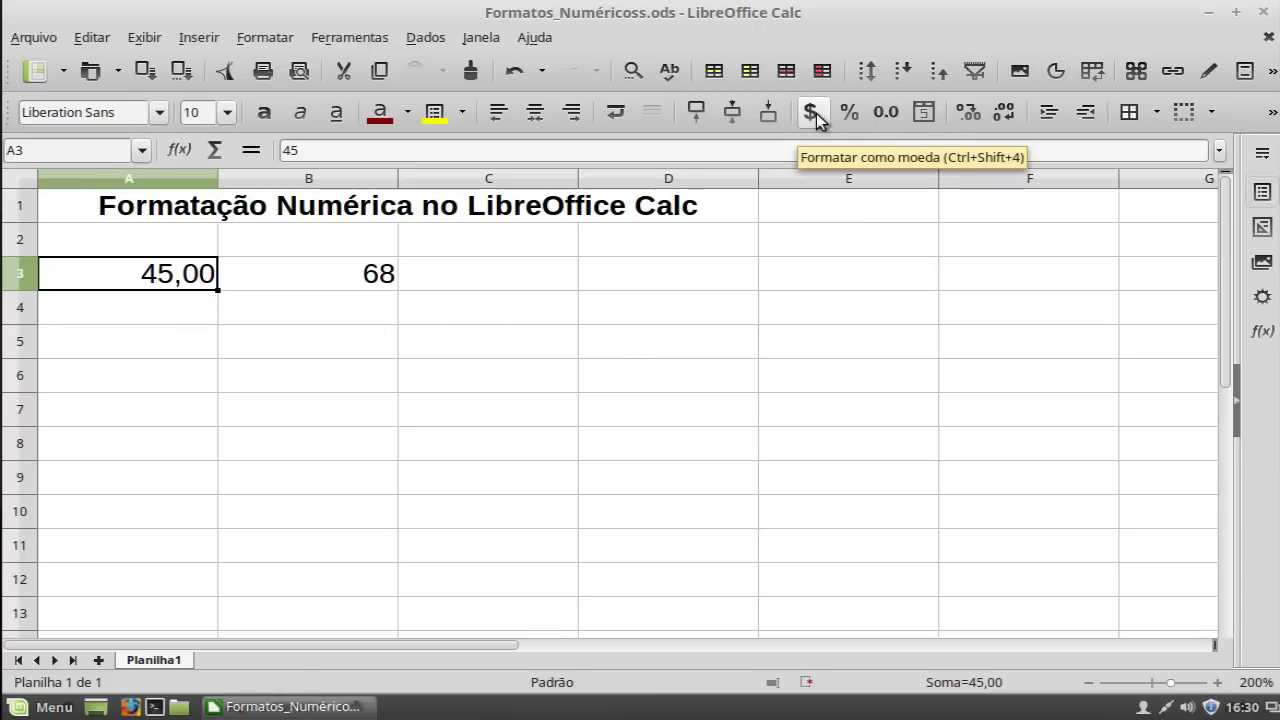
Apply the percentage format to cell A3 and return it to the number format
click(849, 113)
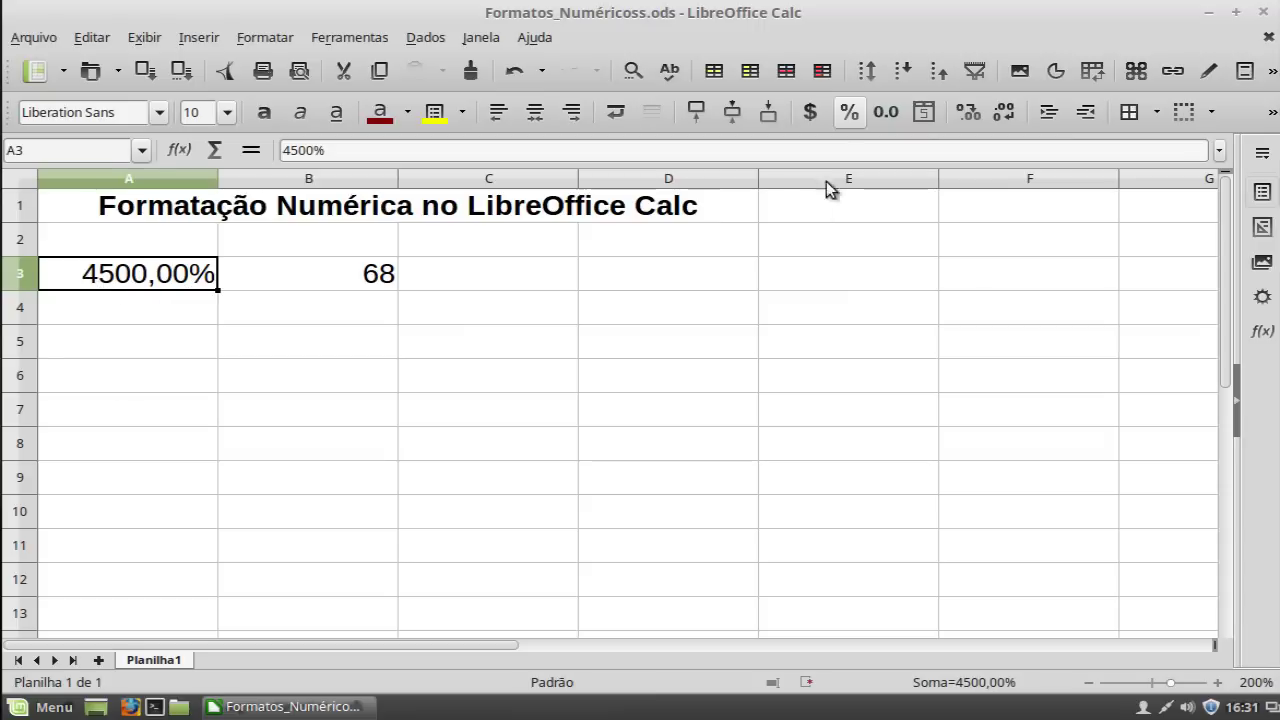
click(887, 115)
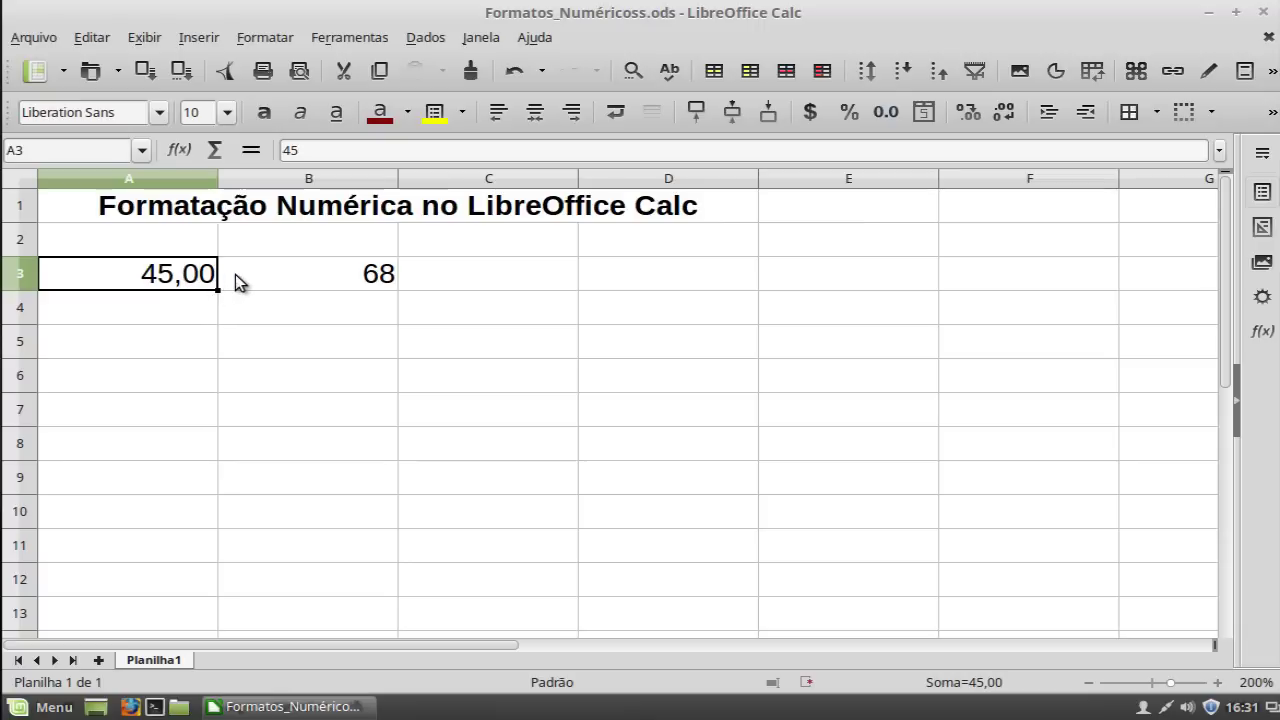
Clear cell A3, format the empty cell as a percentage and enter 40%
key(Delete)
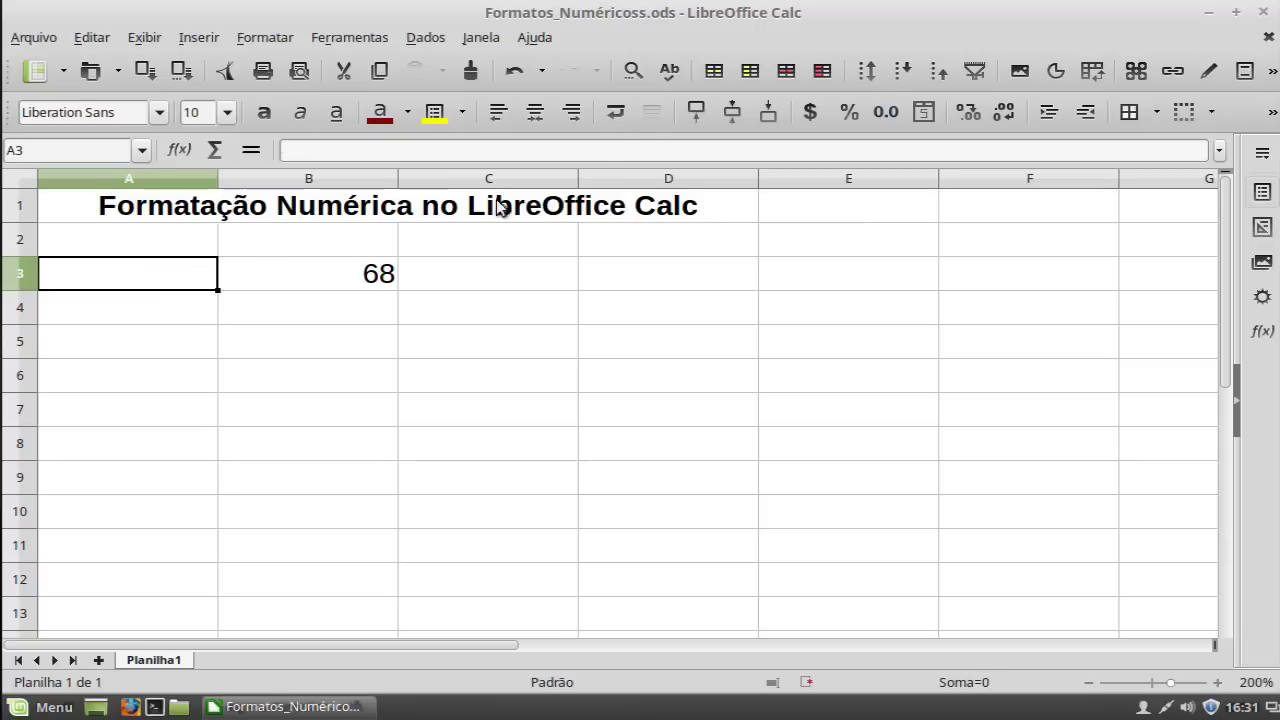
click(849, 112)
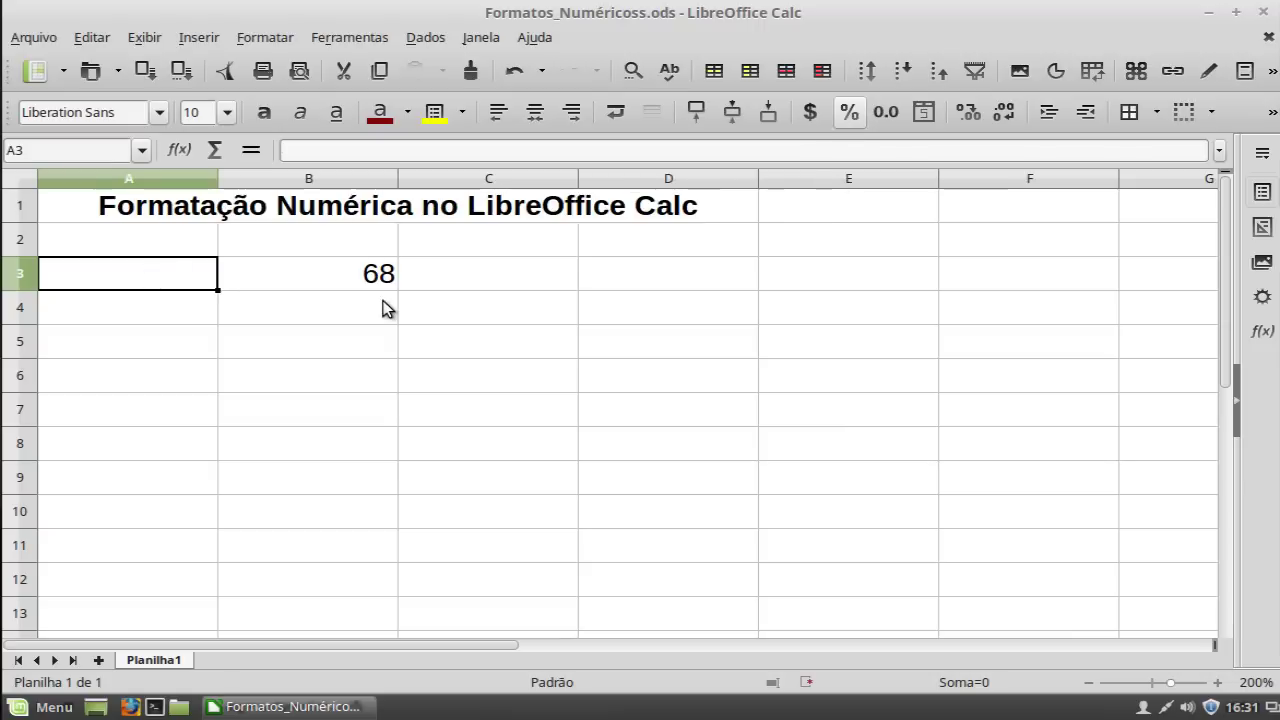
text(40)
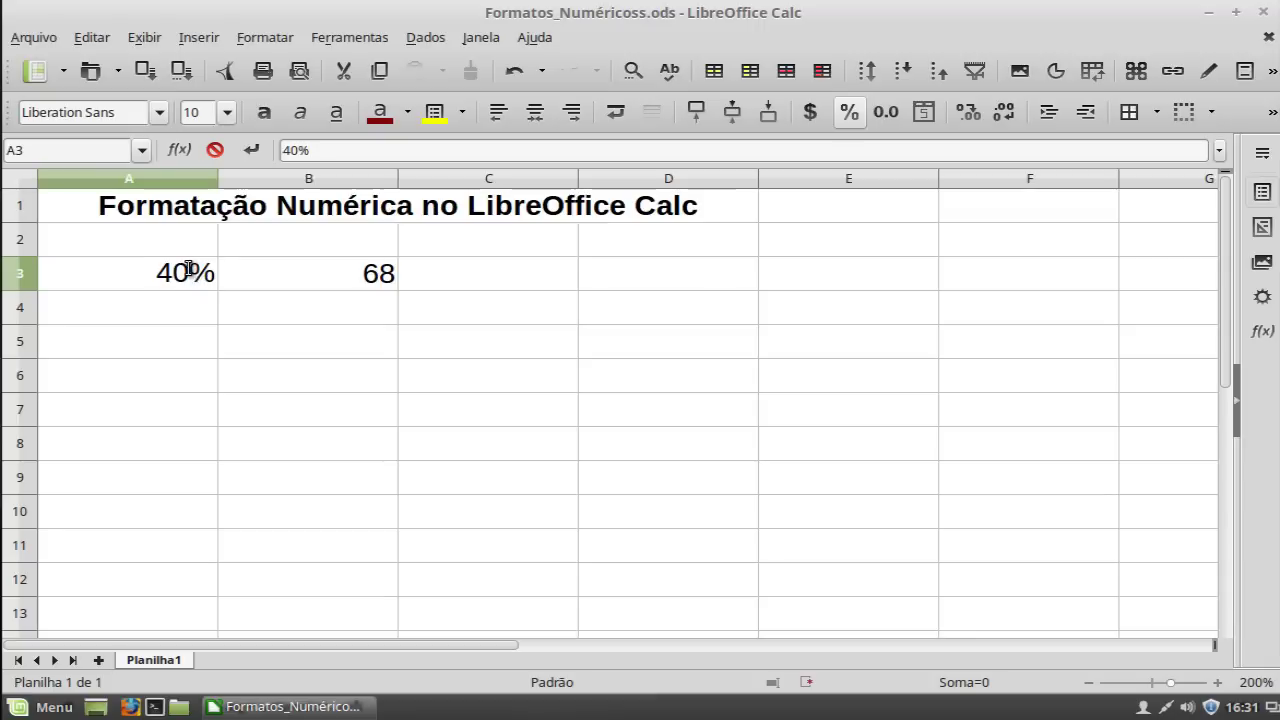
key(Return)
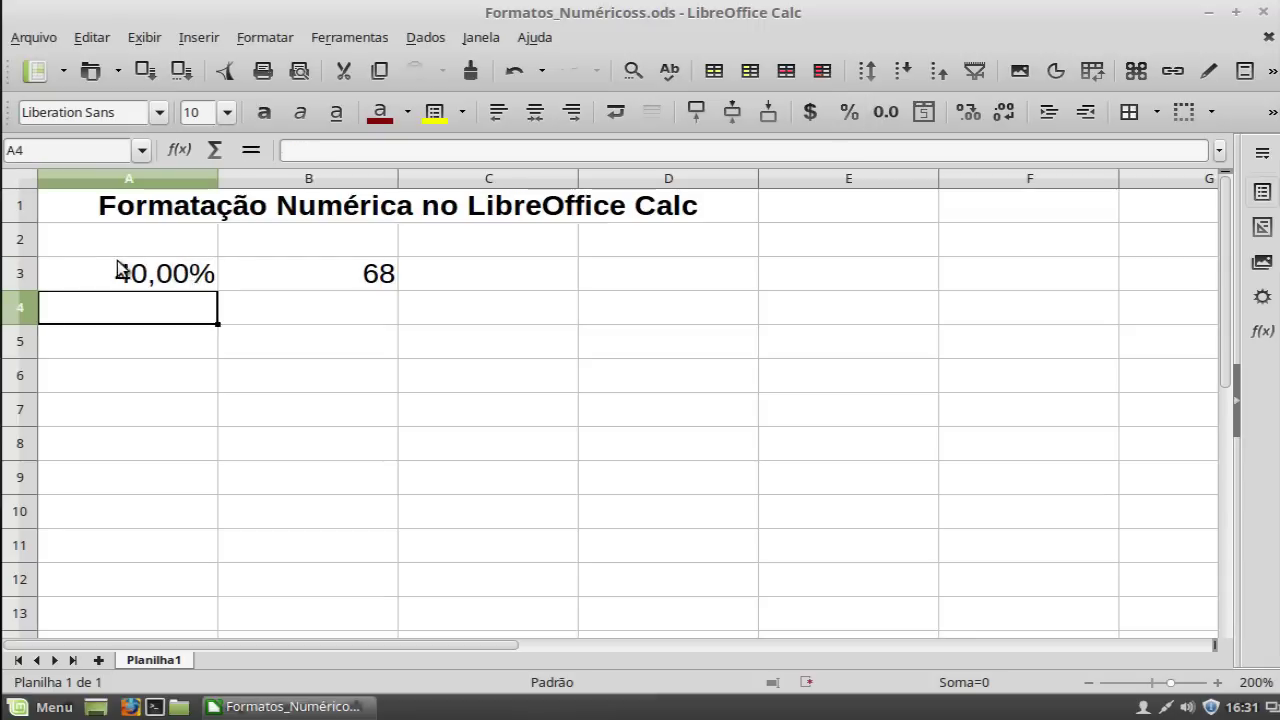
click(200, 282)
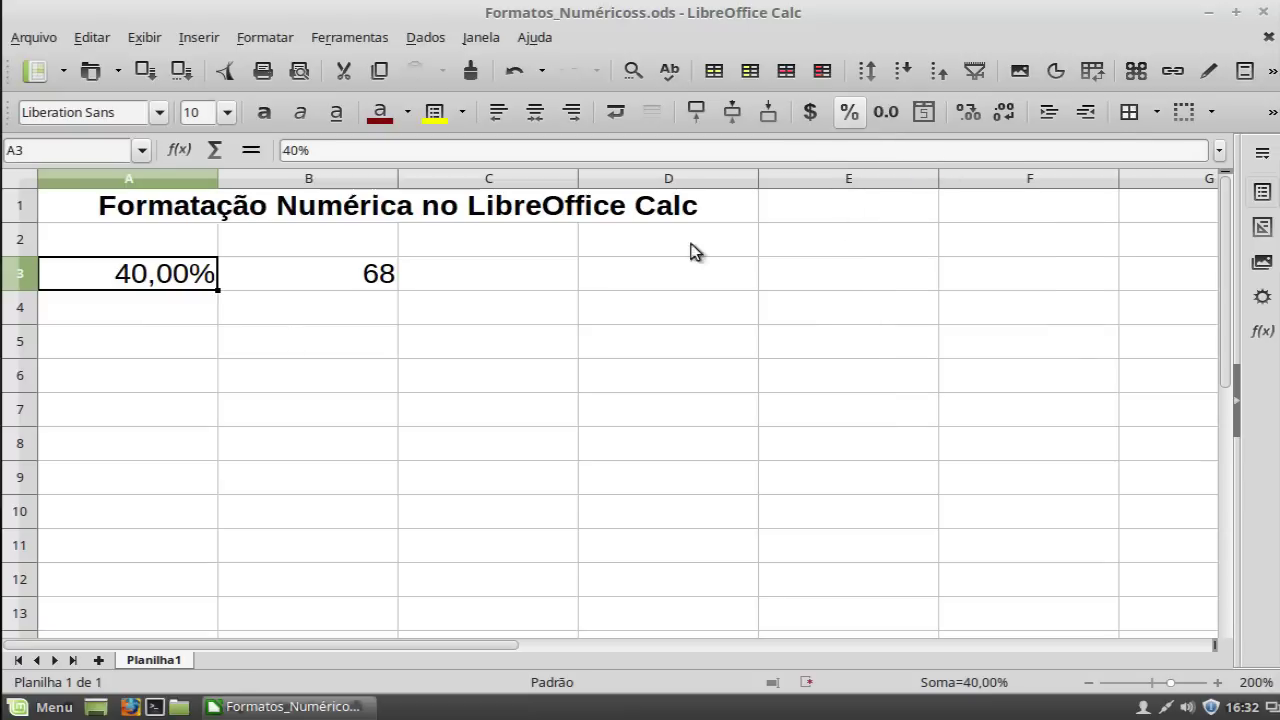
Format cell A4 as a date and enter 21/12/1975 in it
click(149, 309)
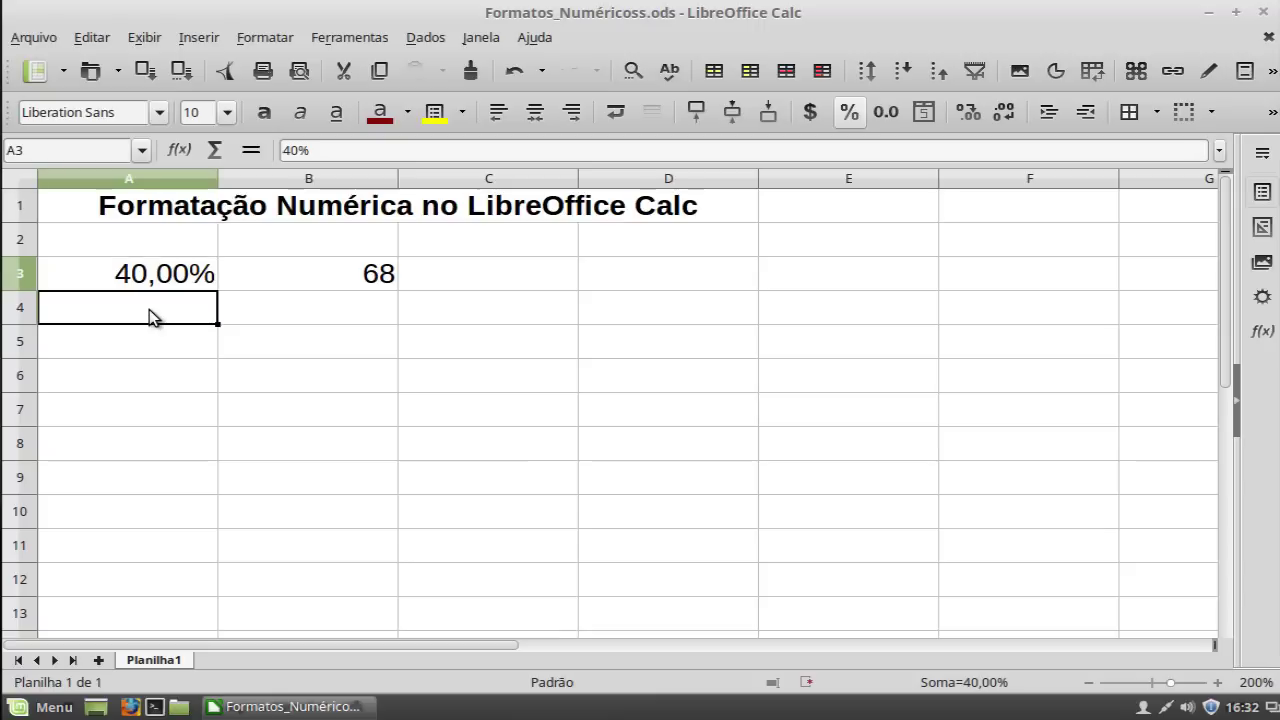
click(923, 112)
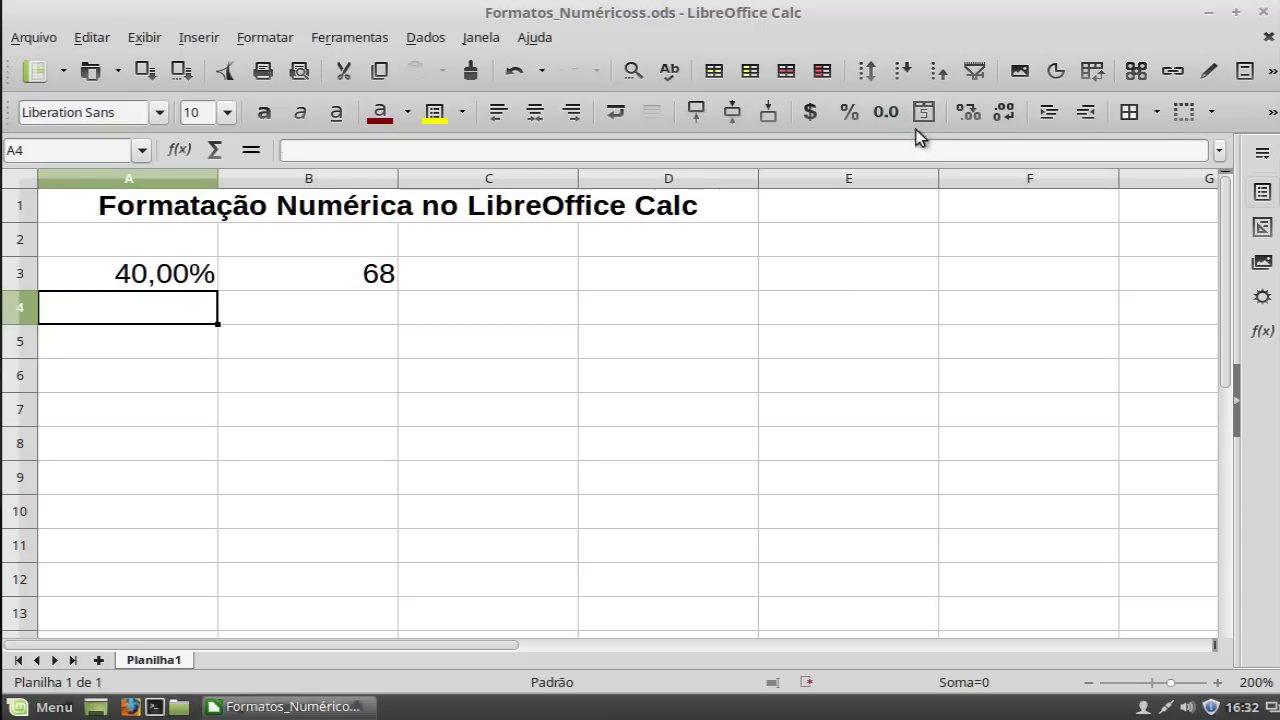
click(923, 116)
text(21/)
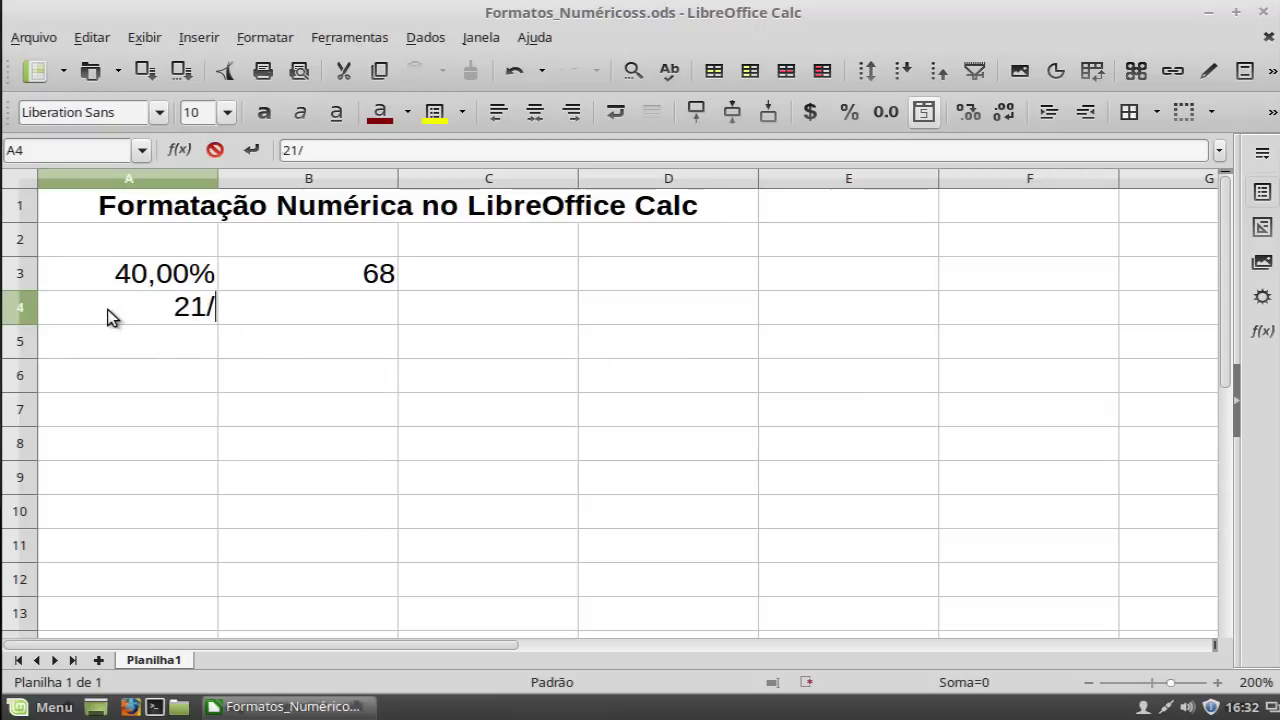
text(12/1975)
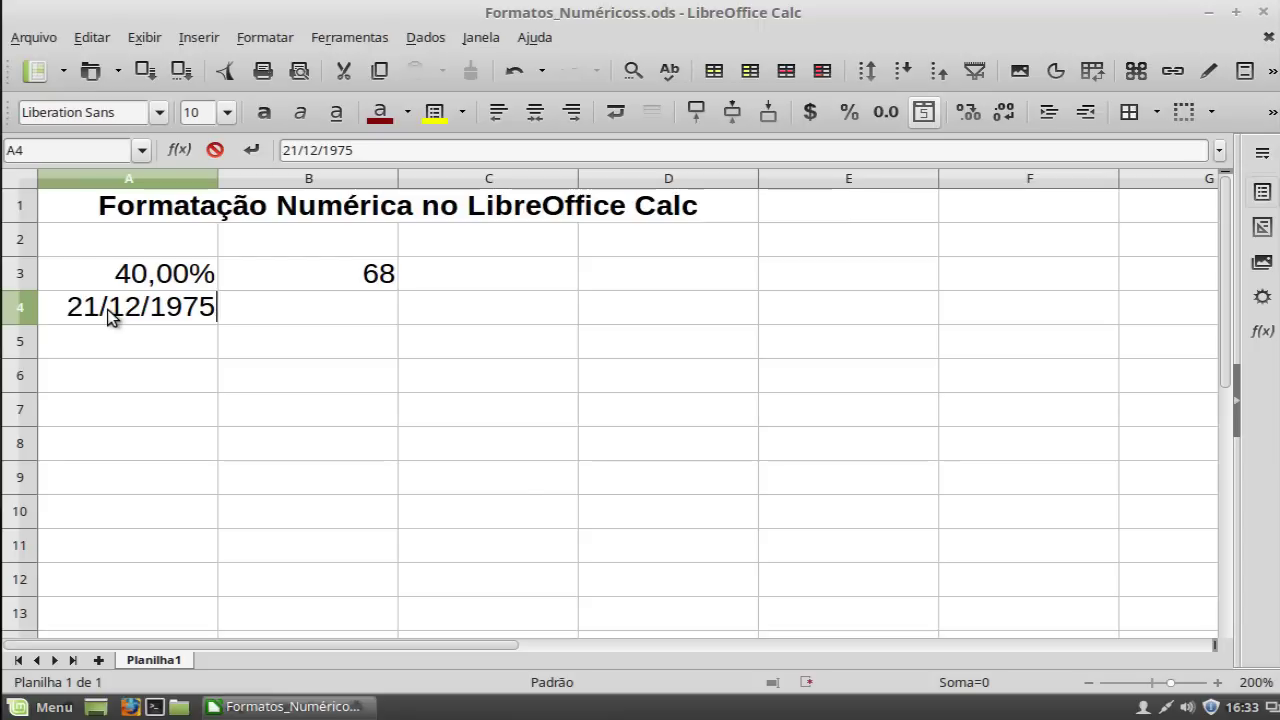
key(Return)
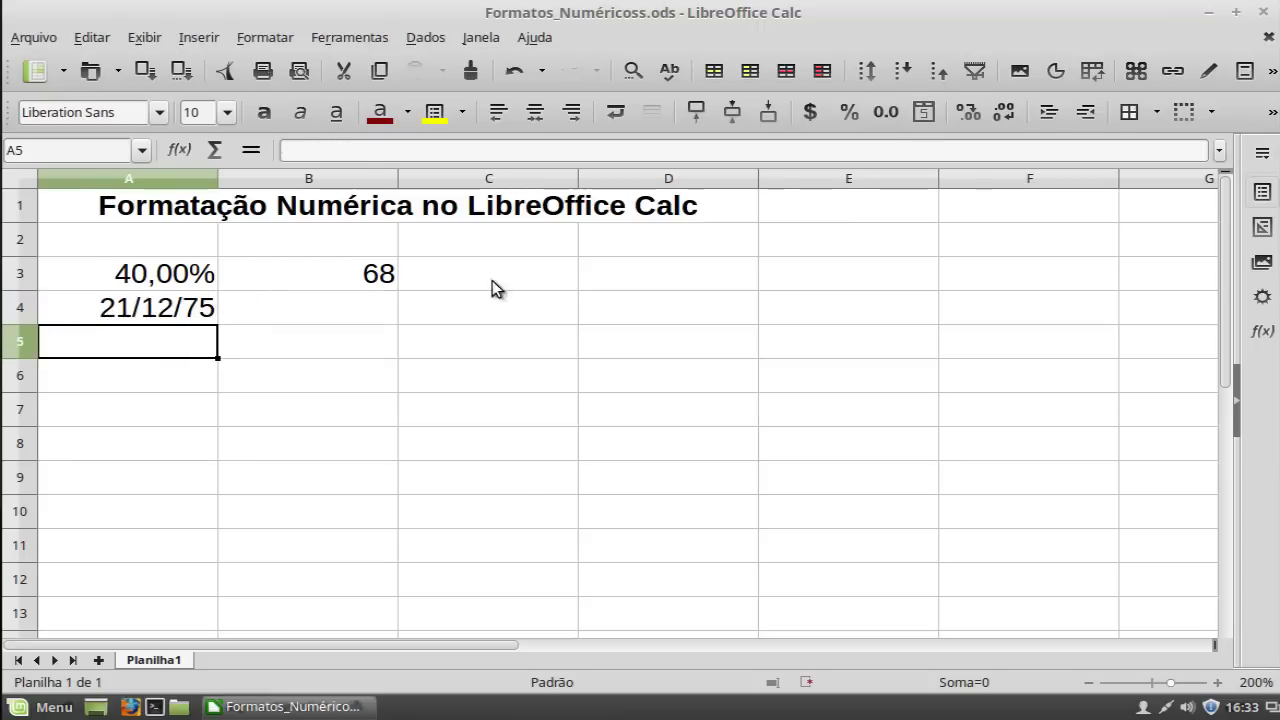
key(Up)
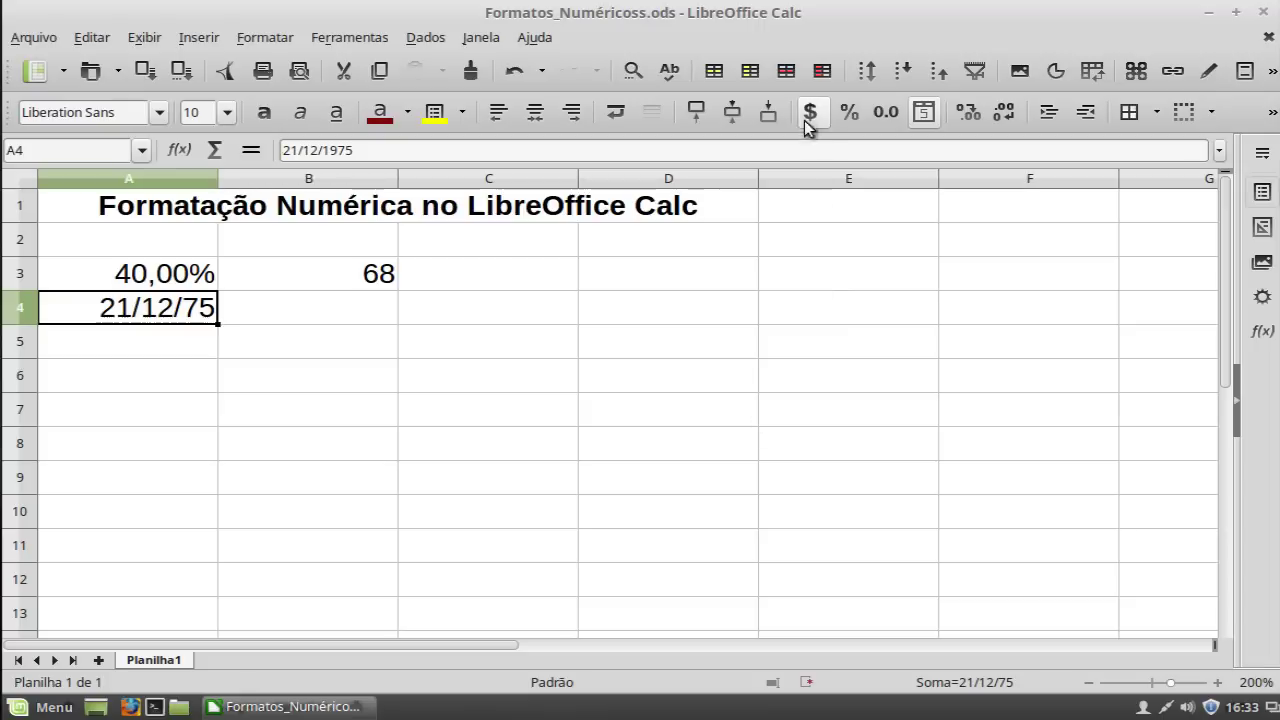
Apply the scientific (Científico) number format to cell A3
click(171, 286)
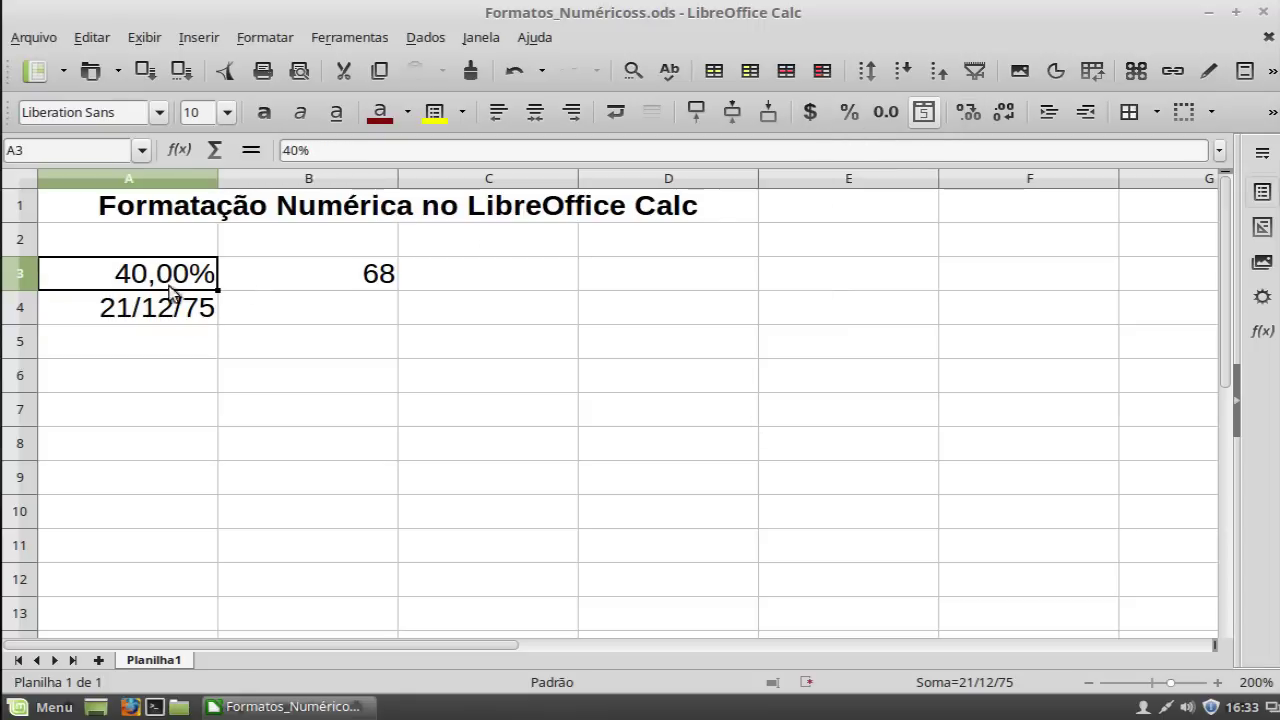
click(261, 38)
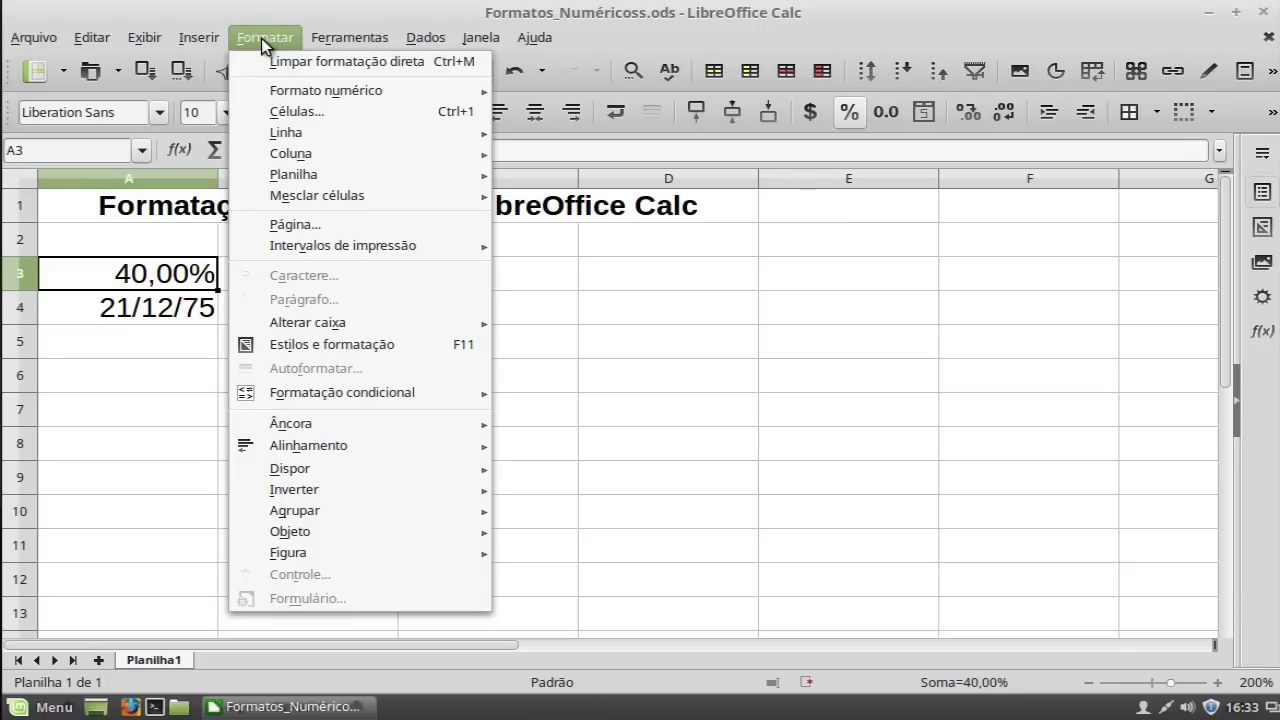
mouse_move(296, 90)
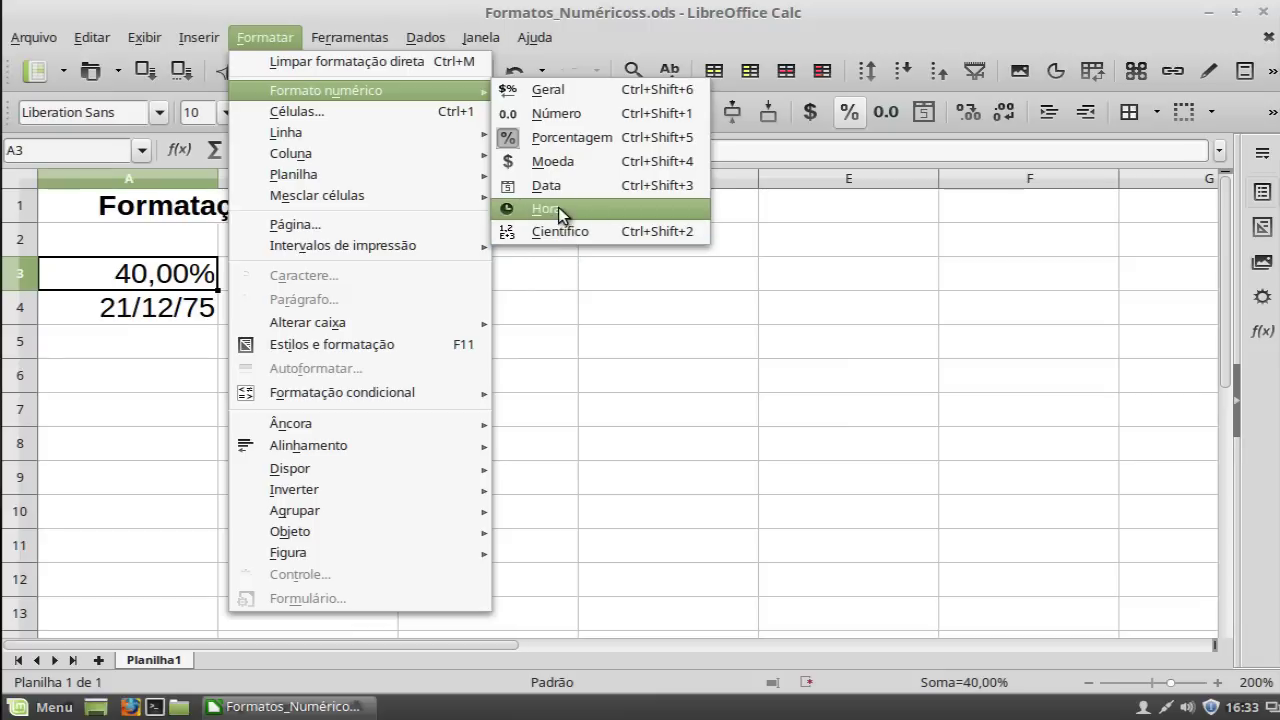
click(565, 233)
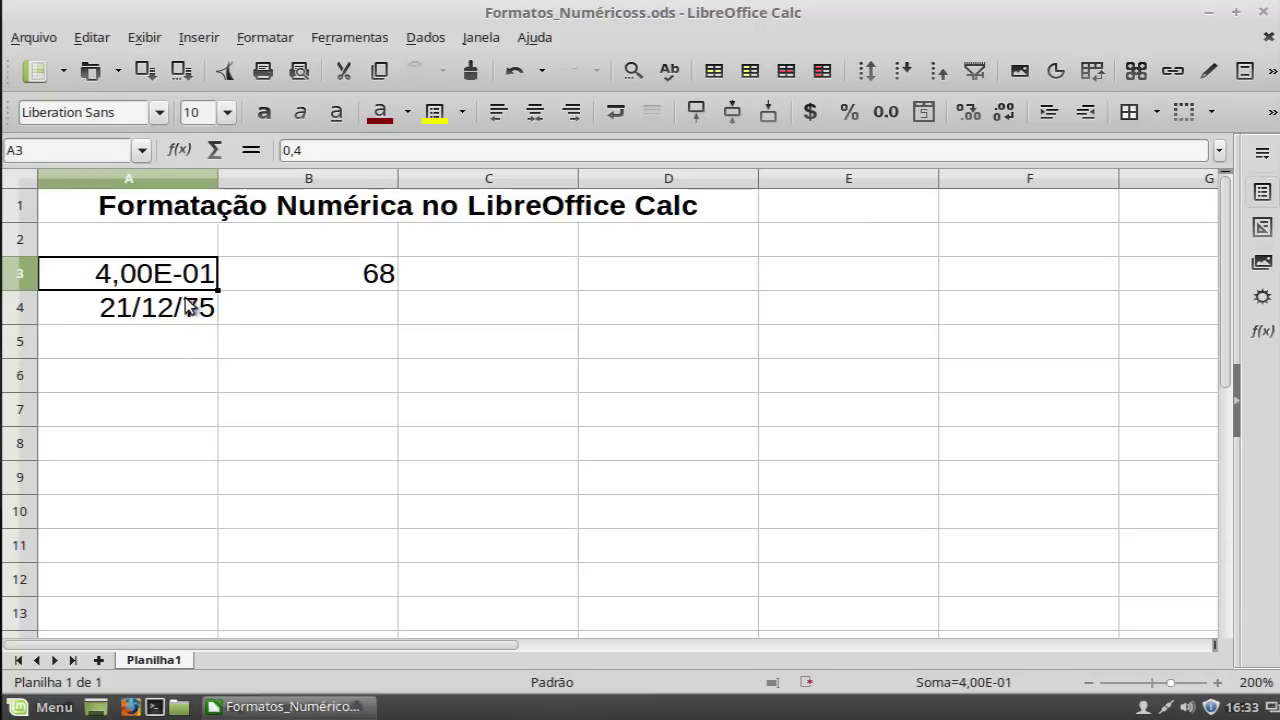
Set the number format of cell A3 to General (Geral)
click(265, 38)
mouse_move(354, 91)
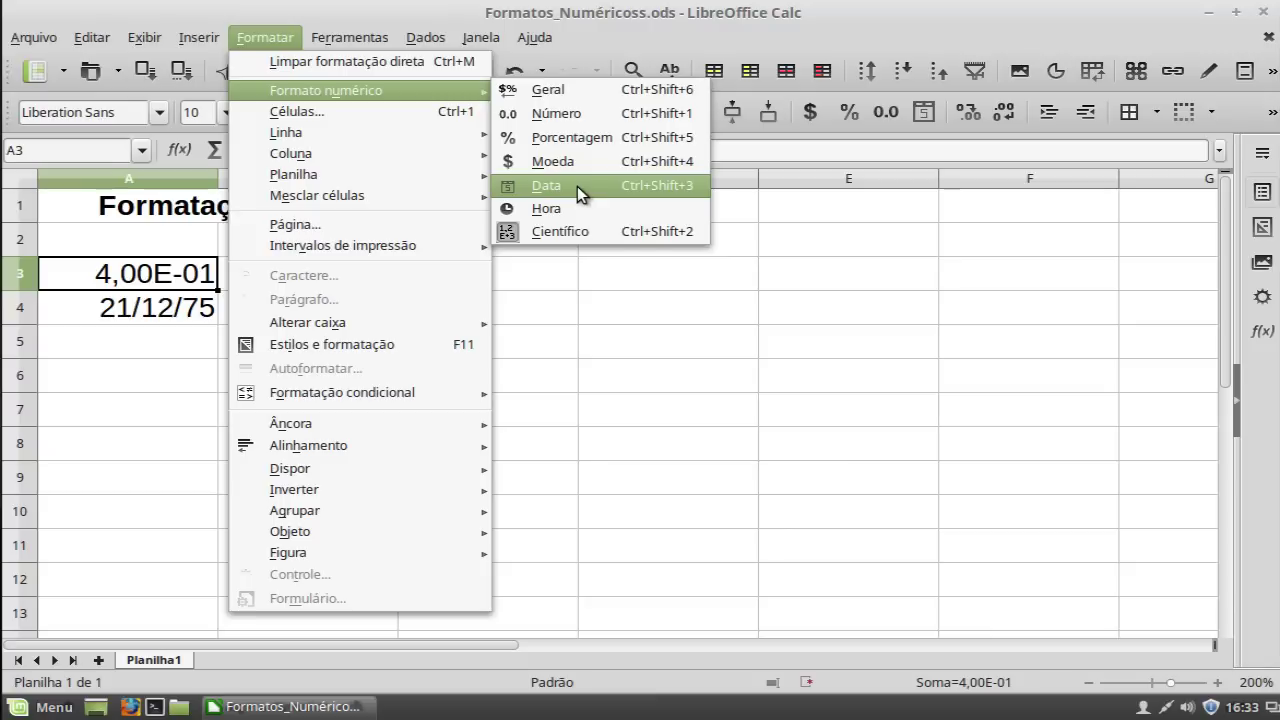
click(567, 89)
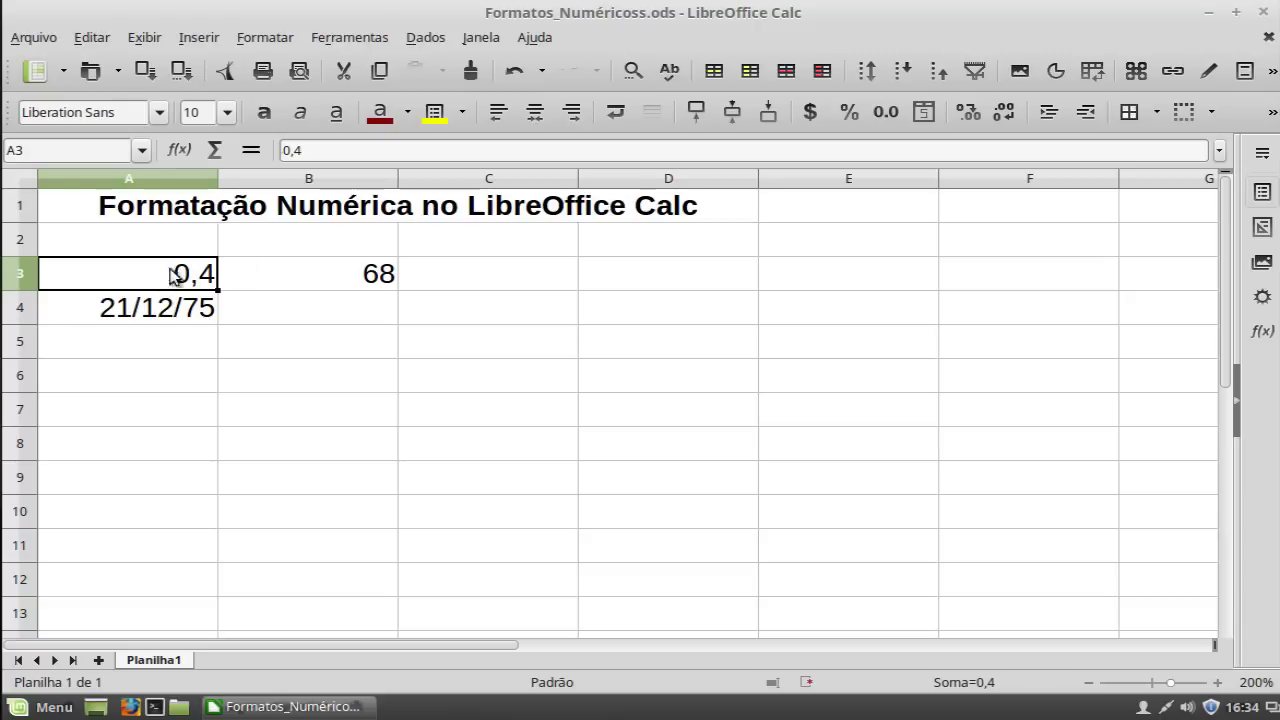
click(268, 36)
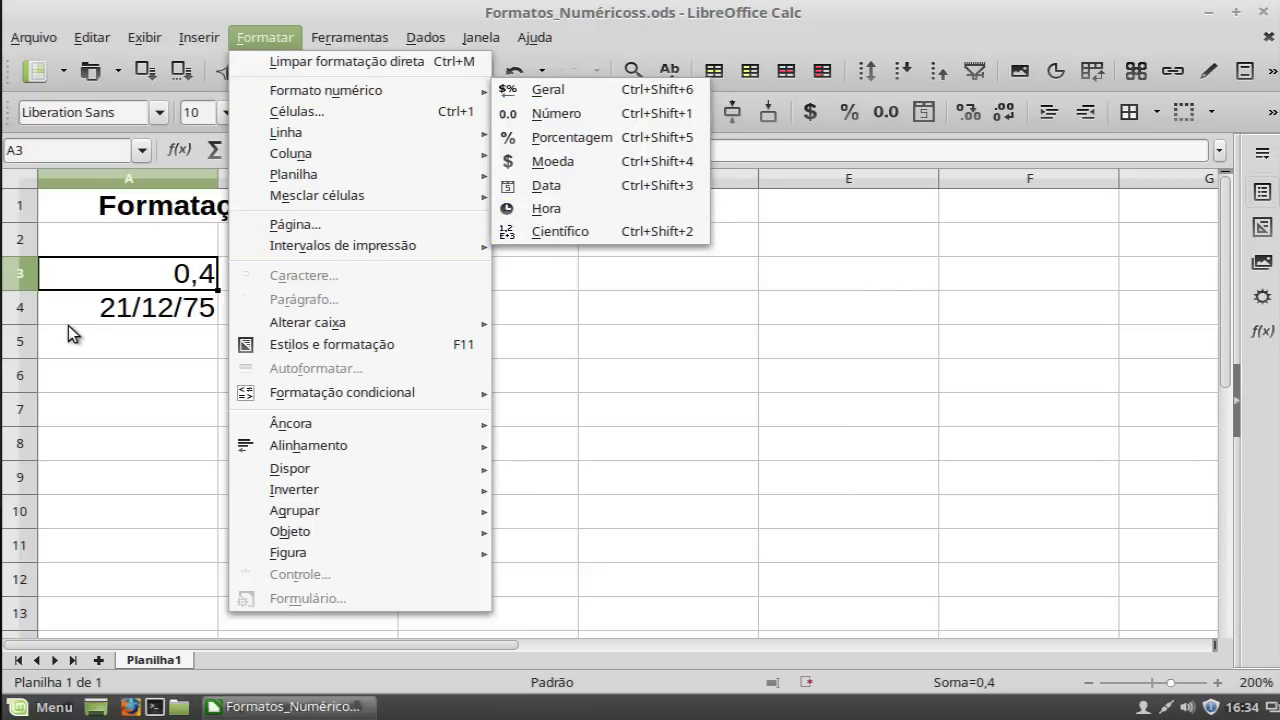
click(104, 283)
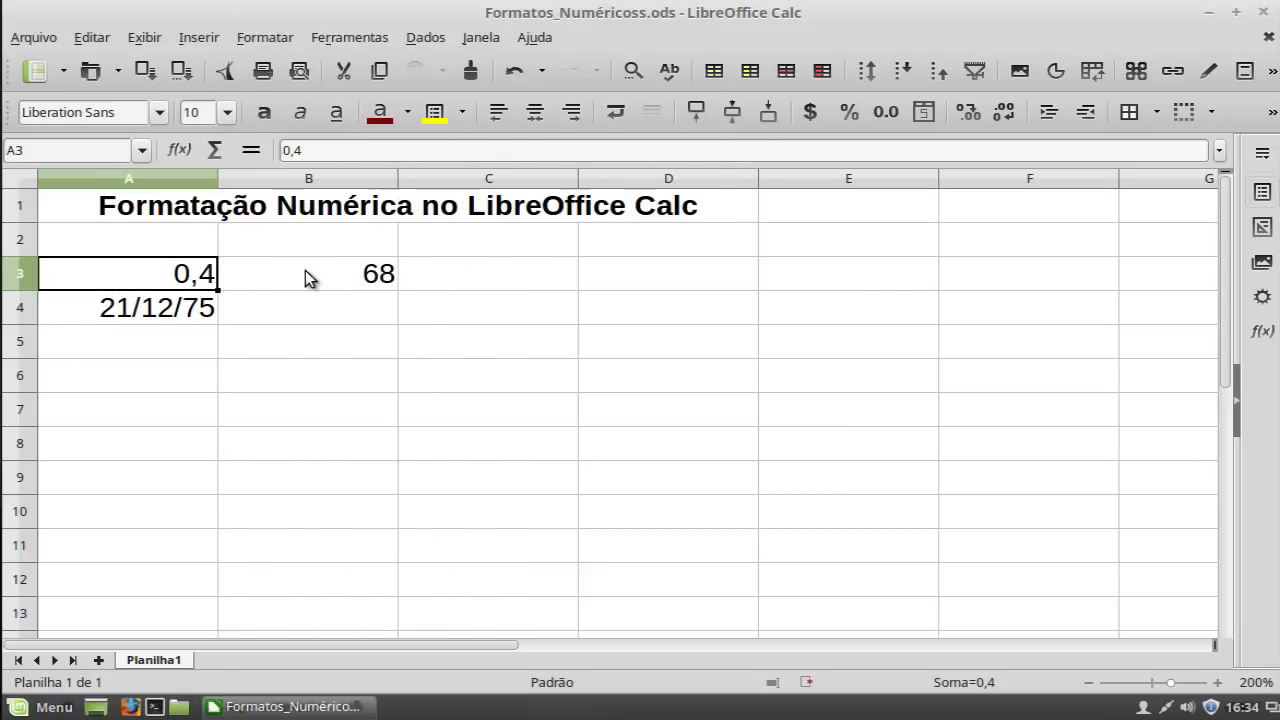
Open the cell format settings for B3:C5 and preview the Fração, Valor lógico, Texto and Número categories
drag(305, 272, 428, 337)
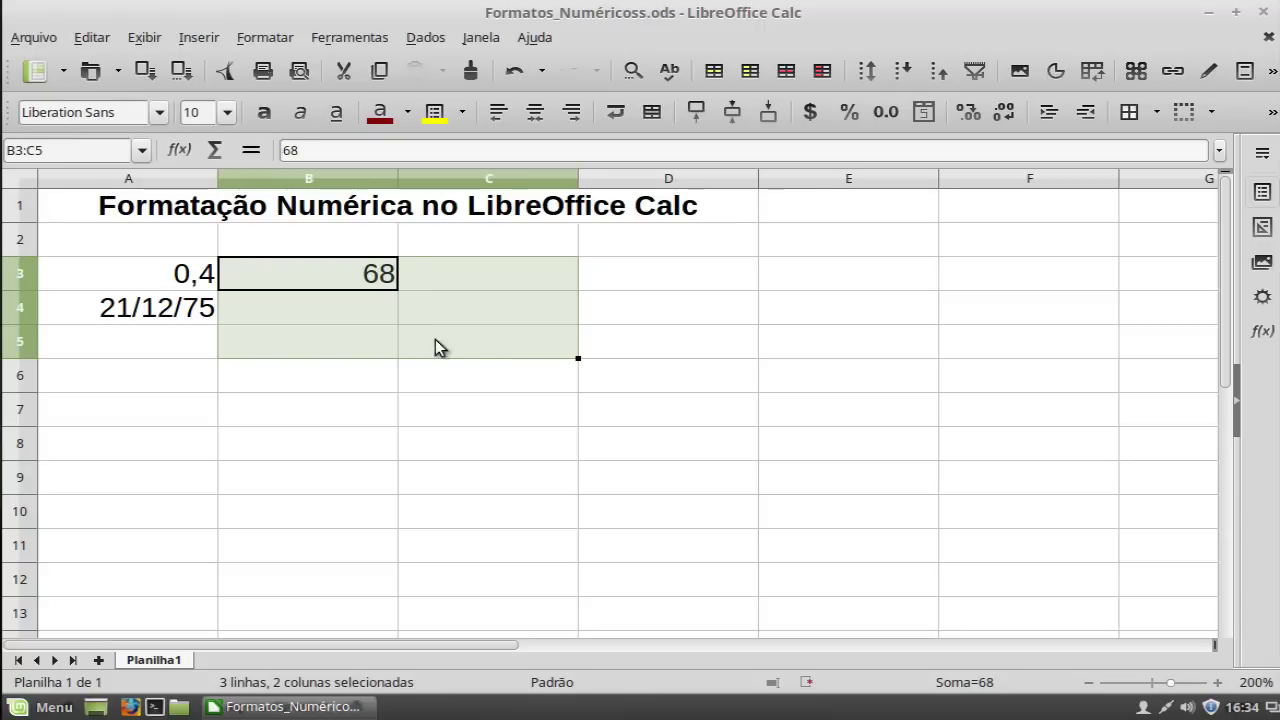
key(ctrl+1)
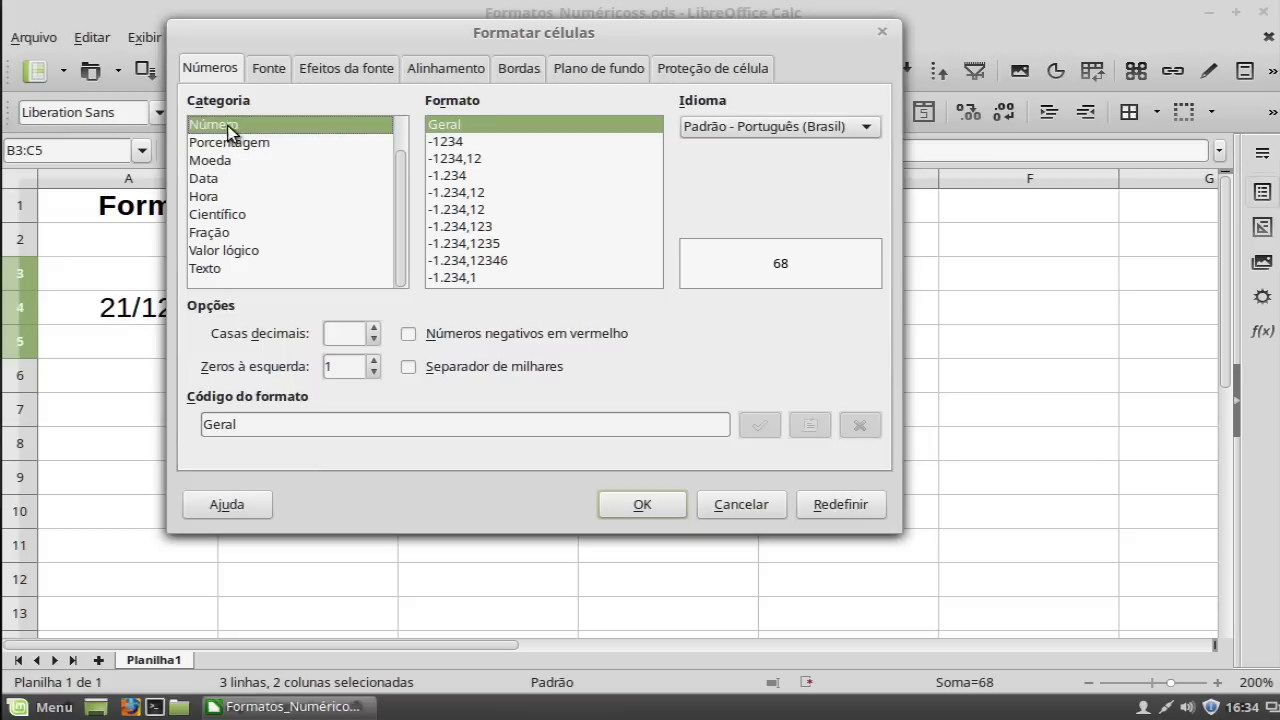
click(208, 236)
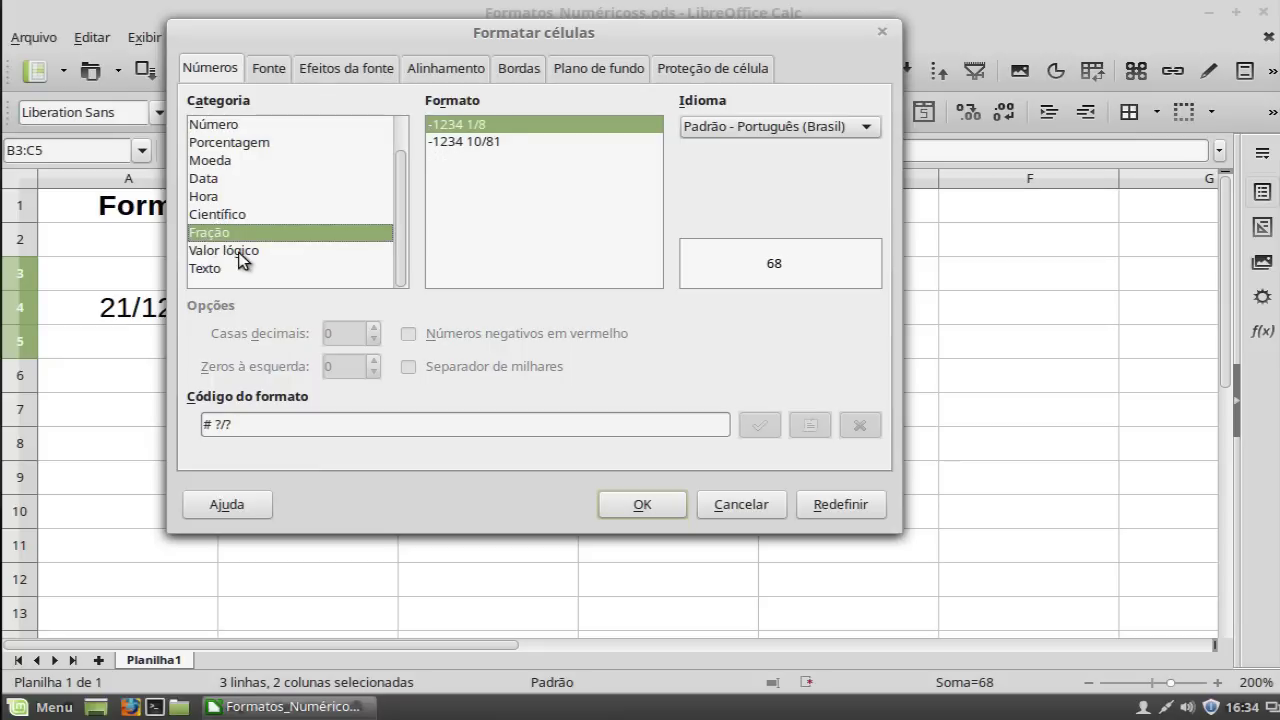
click(233, 251)
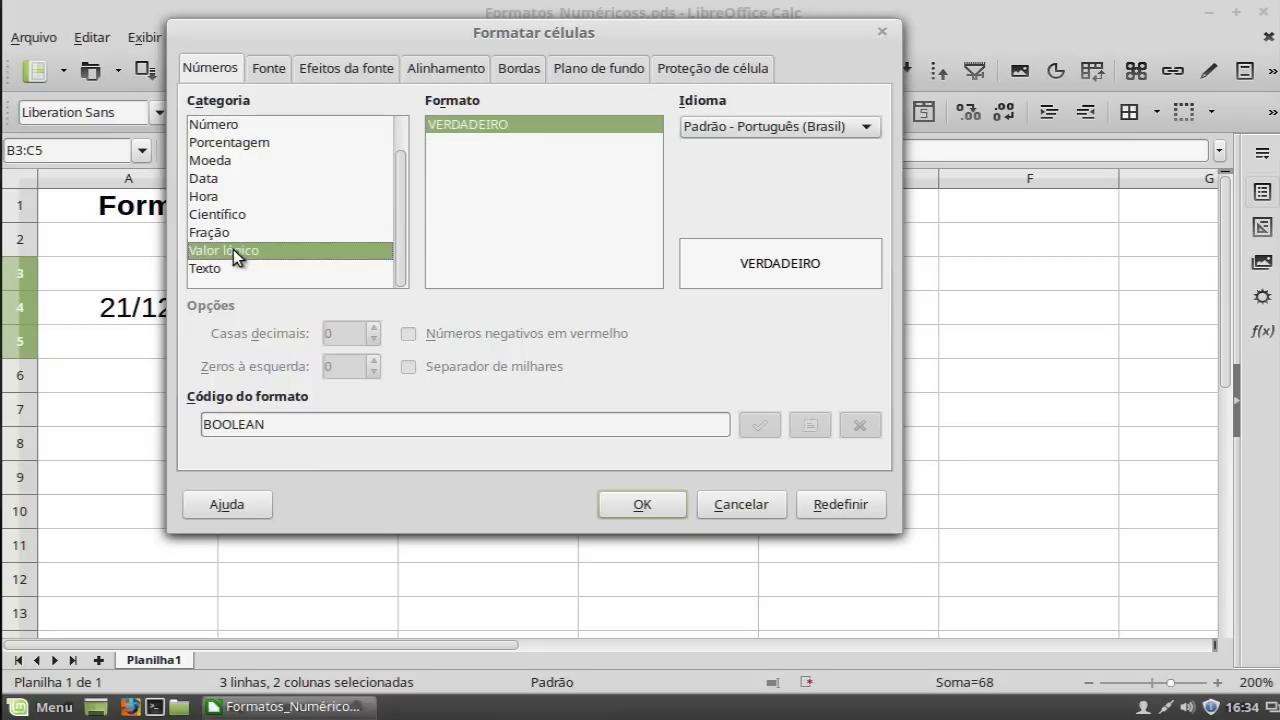
click(224, 268)
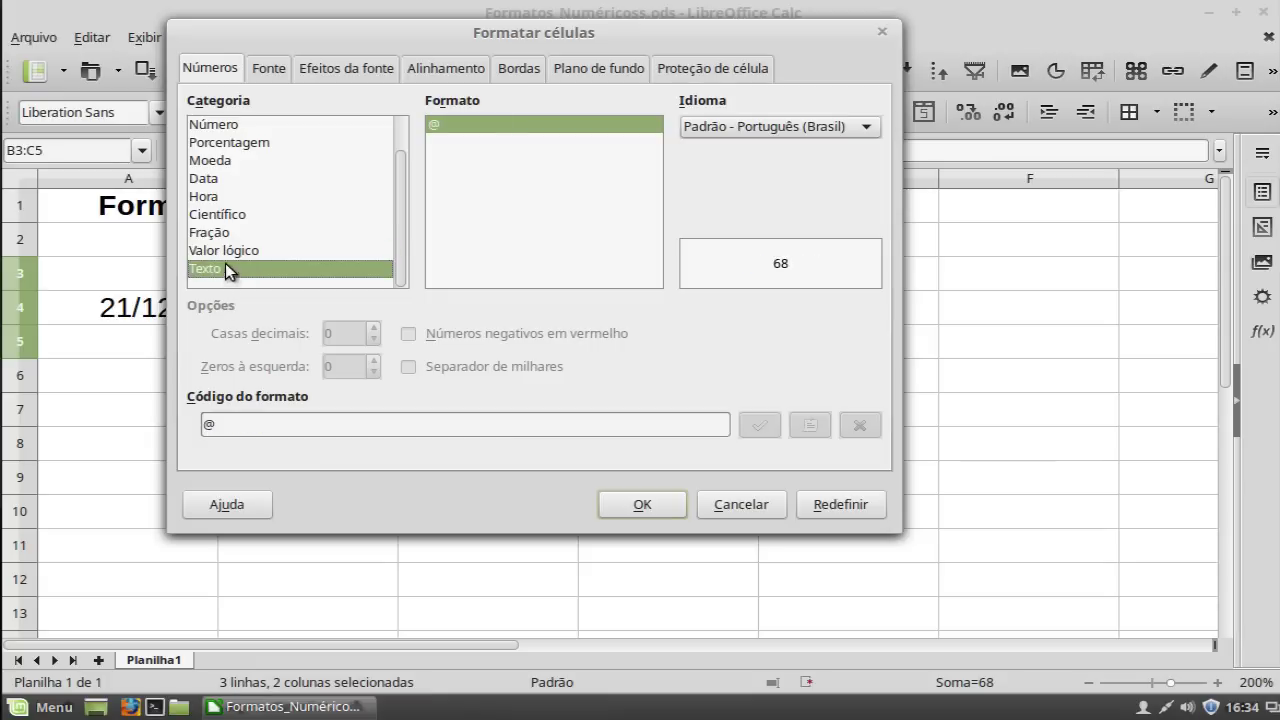
click(224, 128)
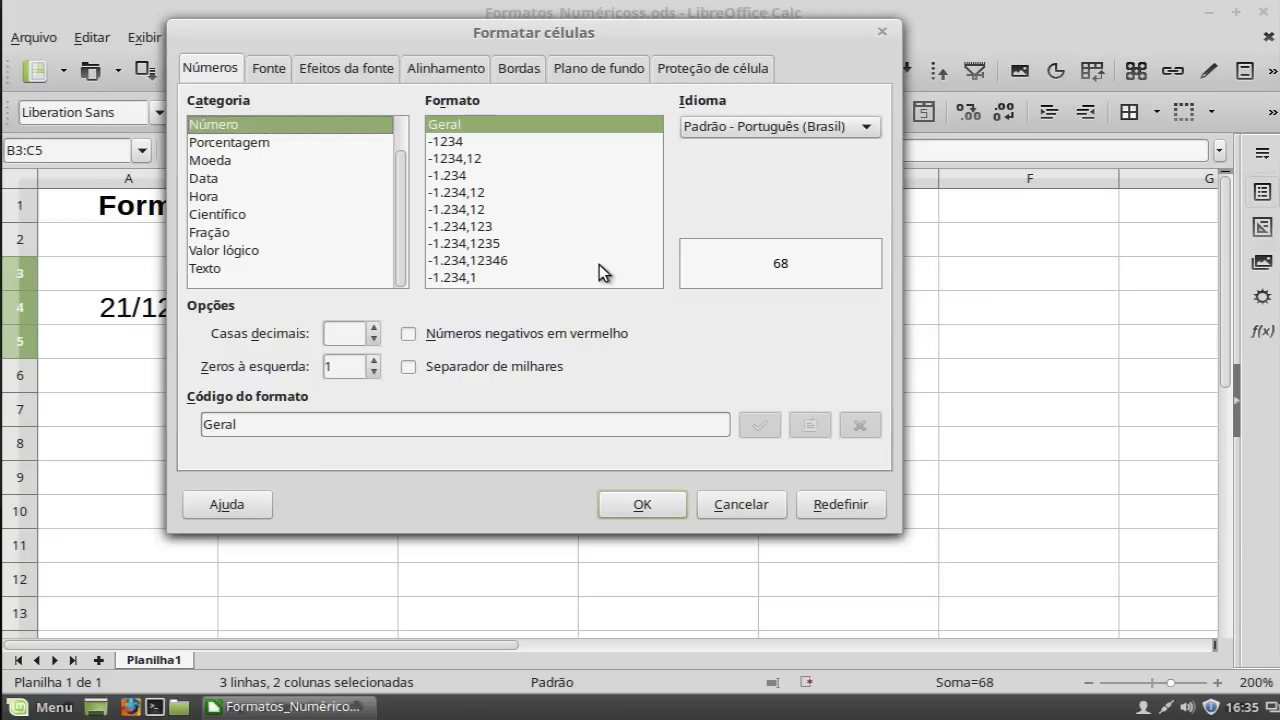
Try the red negative numbers option and the thousands separator on the Número format, leaving both off
click(407, 340)
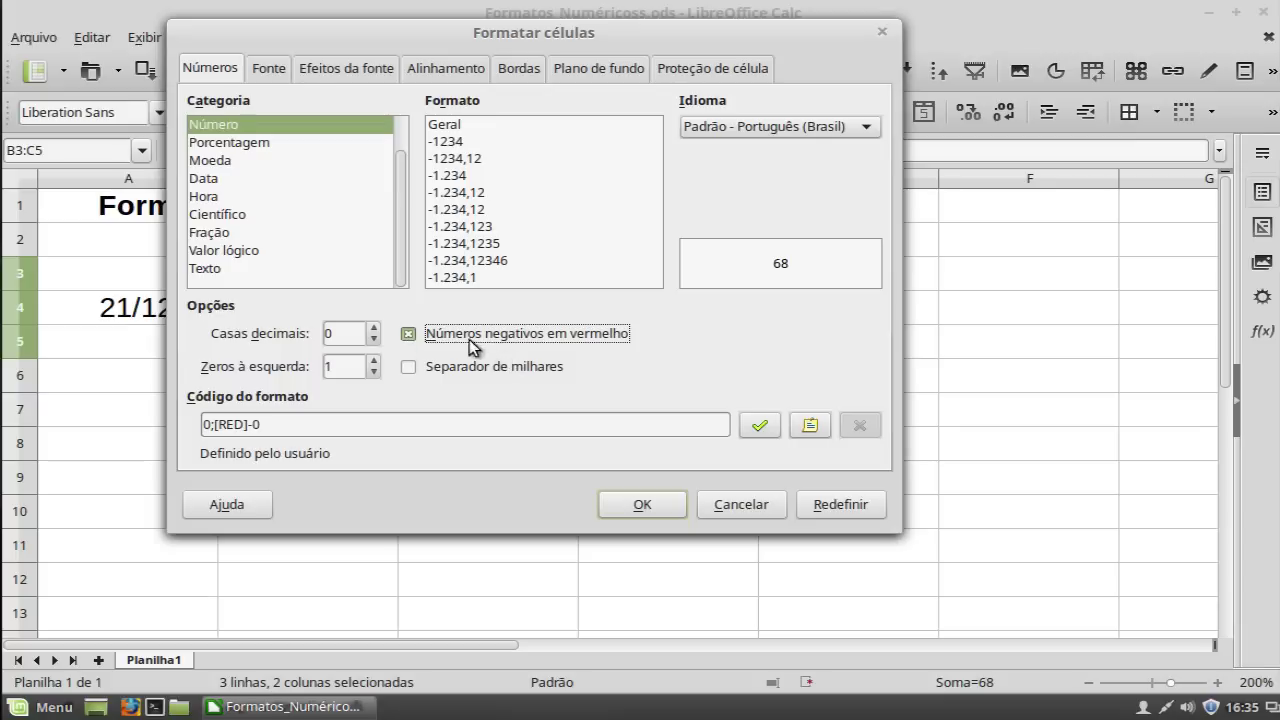
click(409, 335)
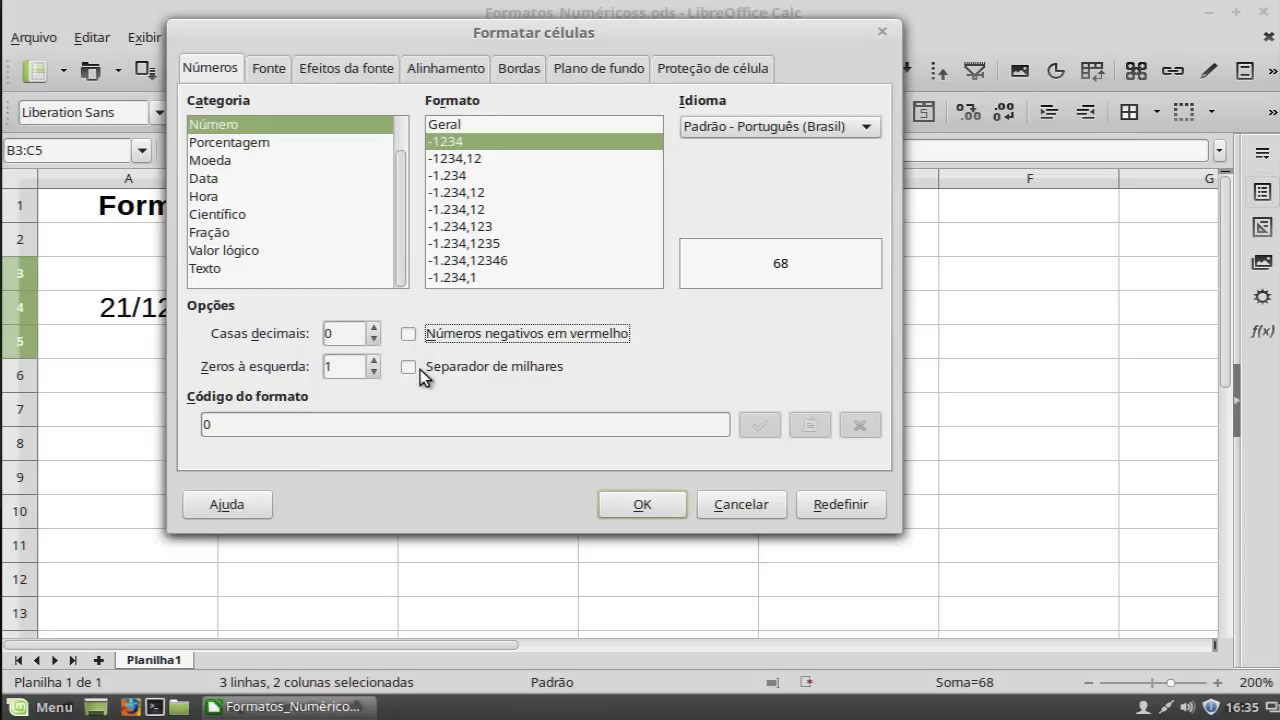
click(409, 367)
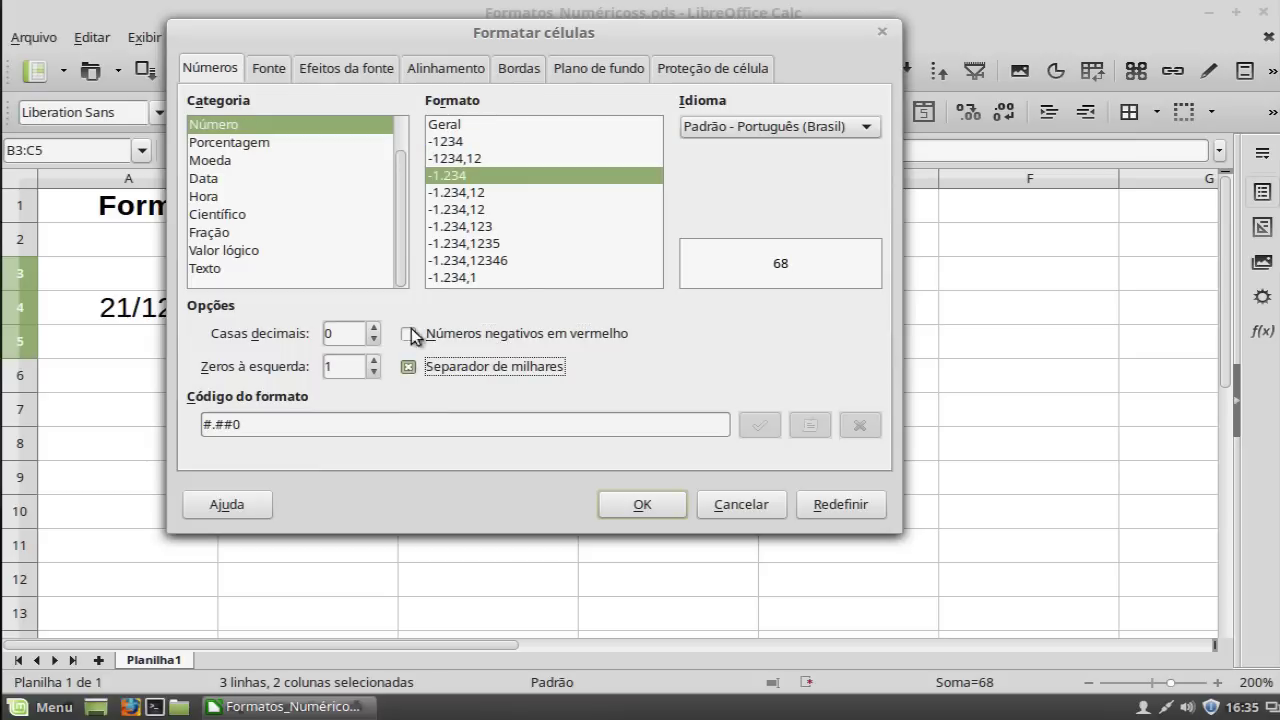
drag(455, 42, 668, 26)
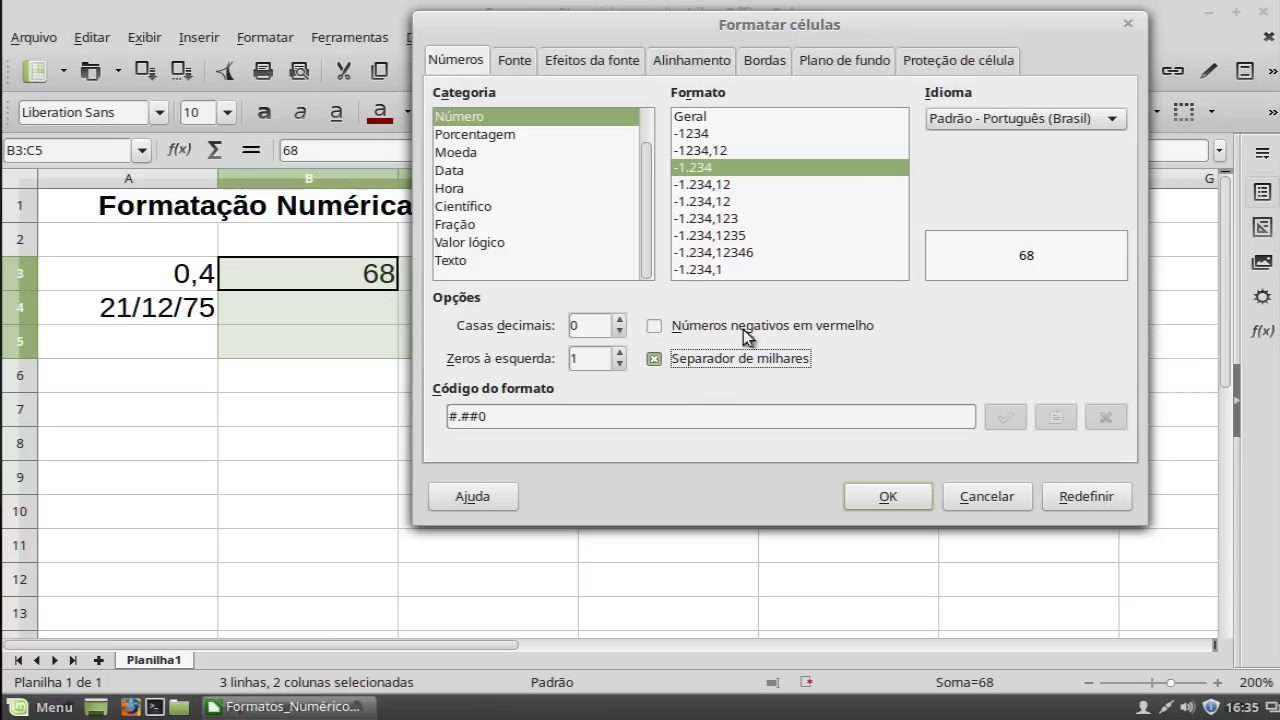
click(656, 360)
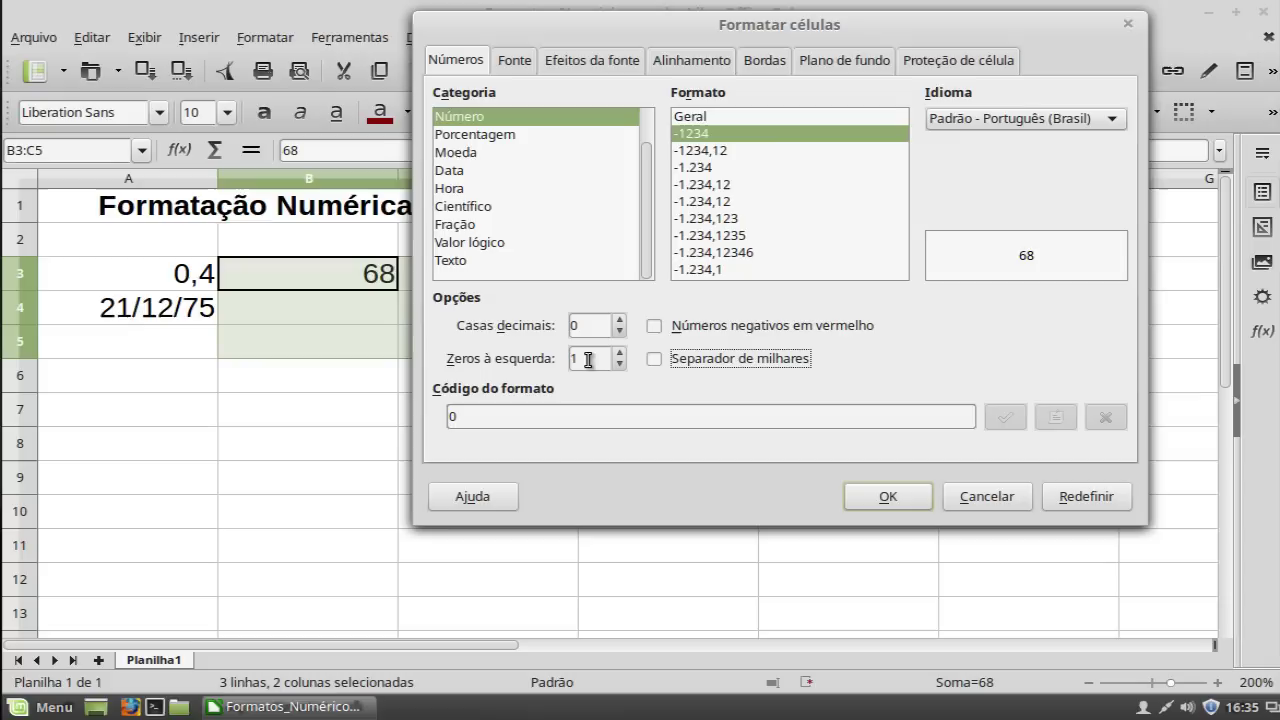
Try more decimal places on the Número format for B3:C5 and bring them back to 2
click(620, 320)
click(620, 320)
click(620, 320)
click(620, 320)
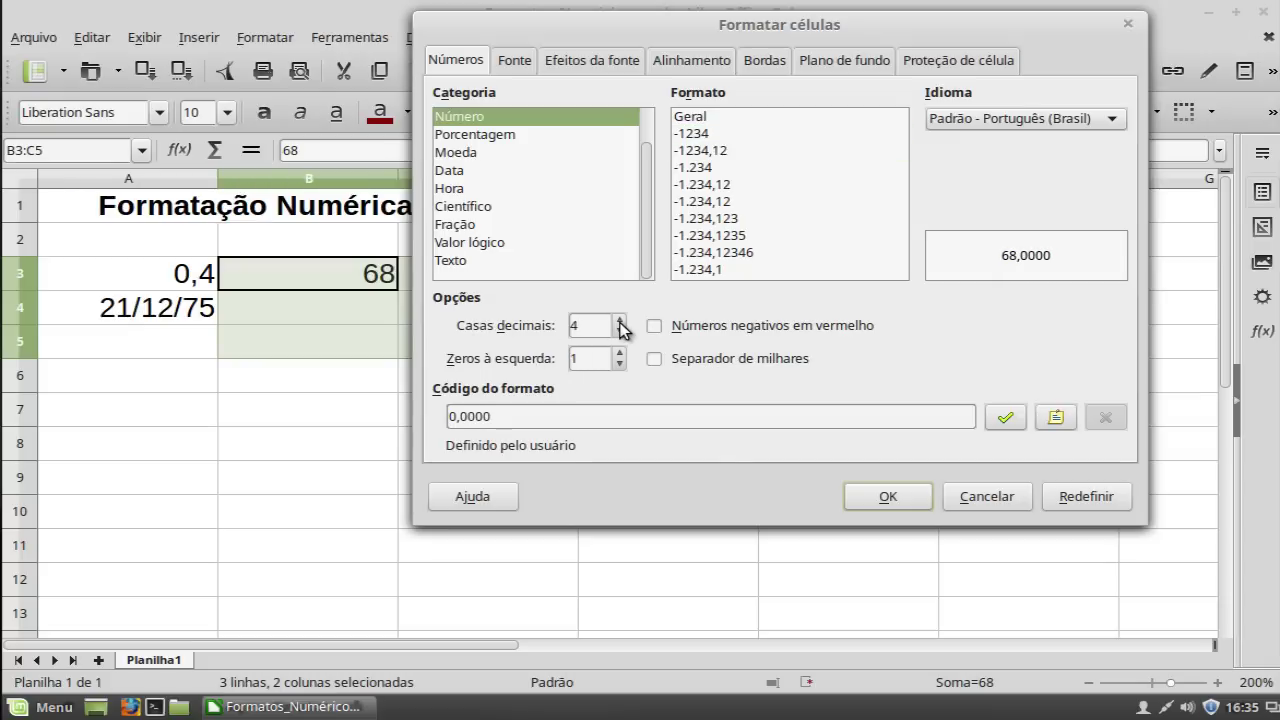
click(620, 320)
click(620, 334)
click(620, 334)
click(620, 334)
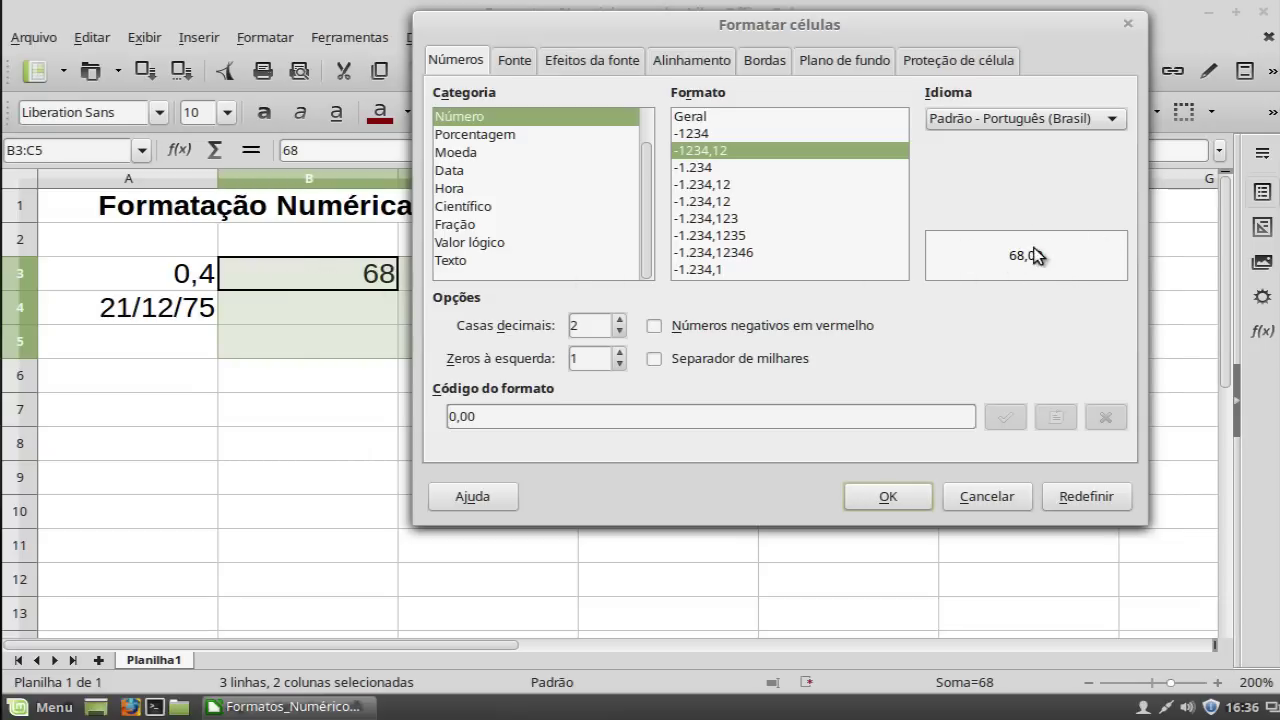
Try 4 and 1 decimal places on the Número format, toggling the thousands separator and red negatives on and off
click(621, 319)
click(621, 319)
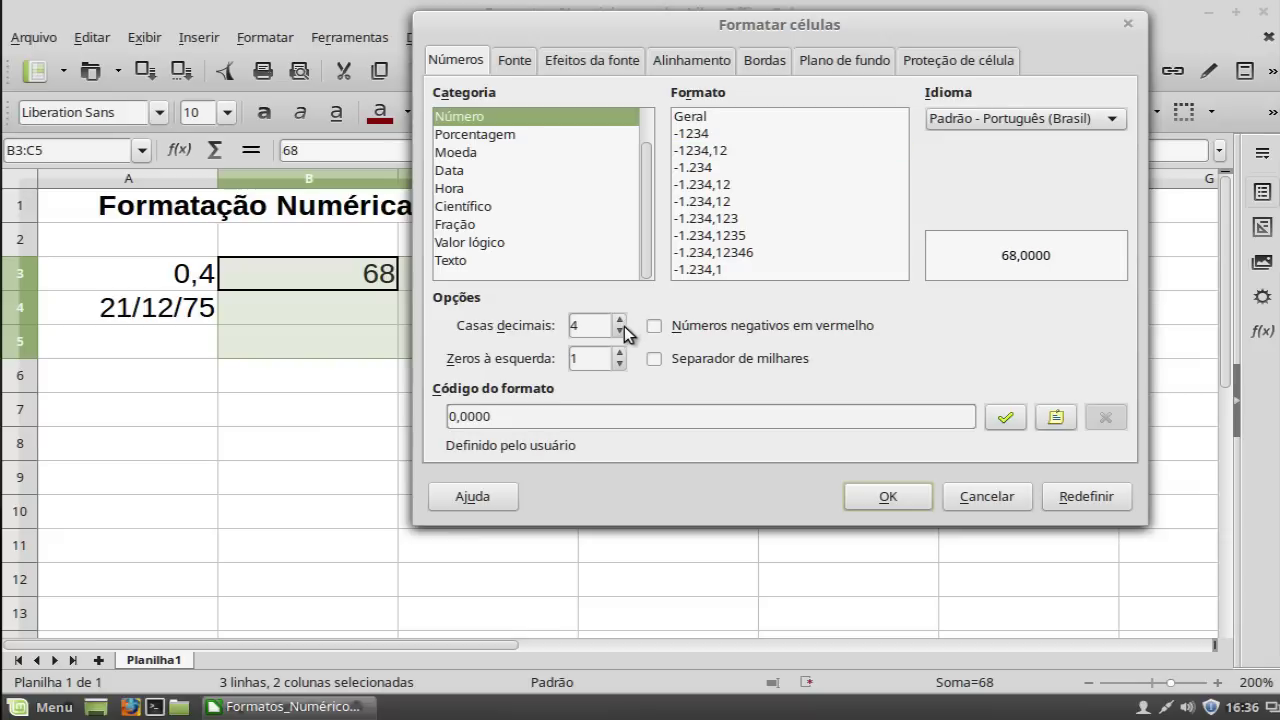
click(620, 331)
click(620, 331)
click(620, 331)
click(654, 360)
click(654, 360)
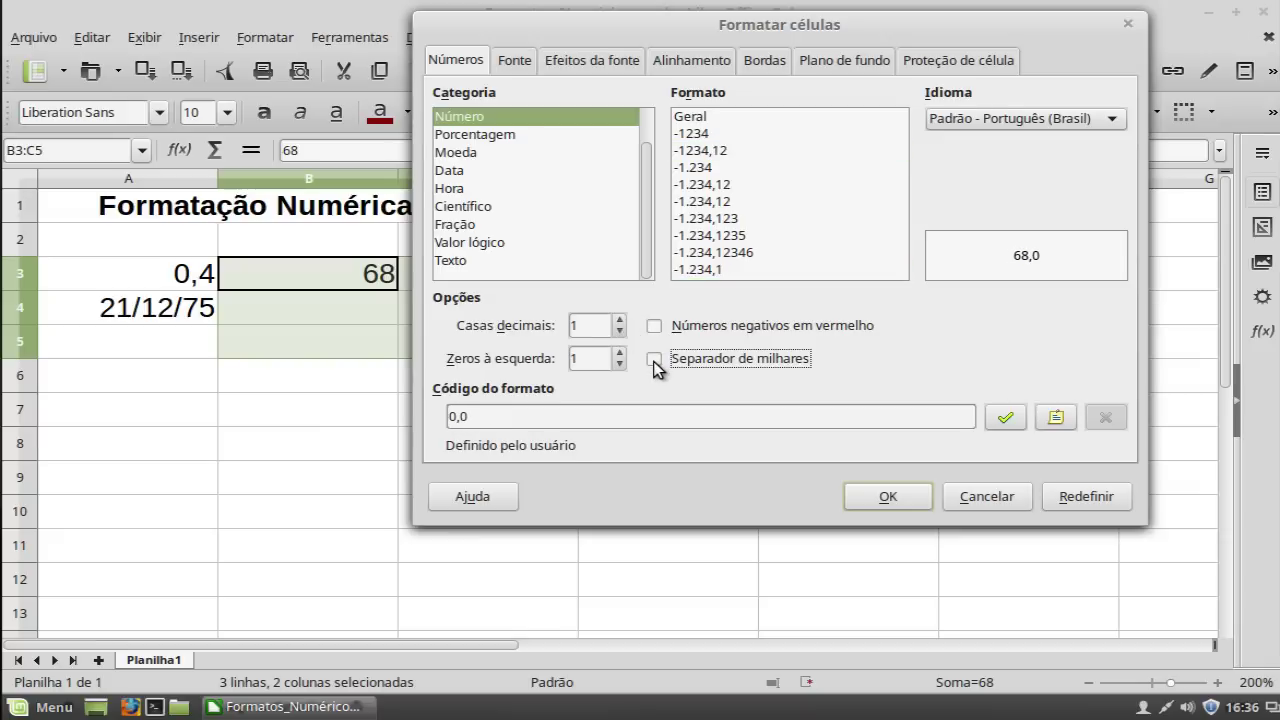
click(654, 326)
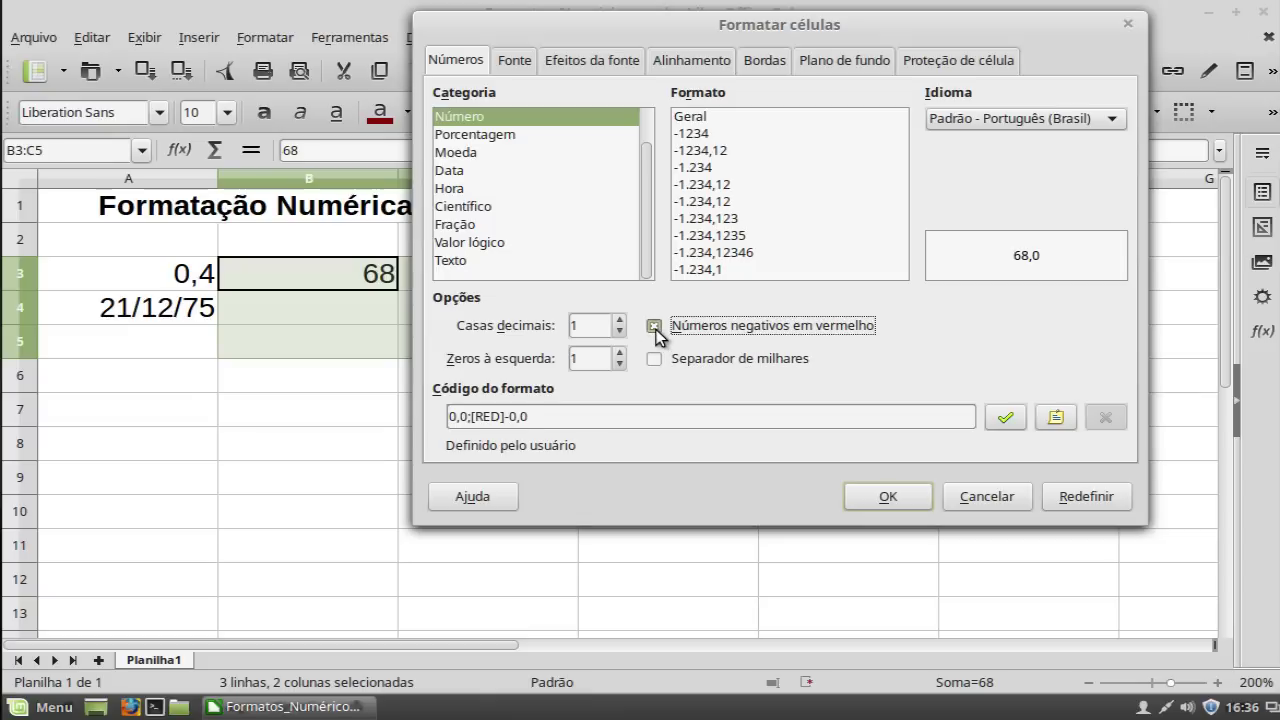
click(655, 327)
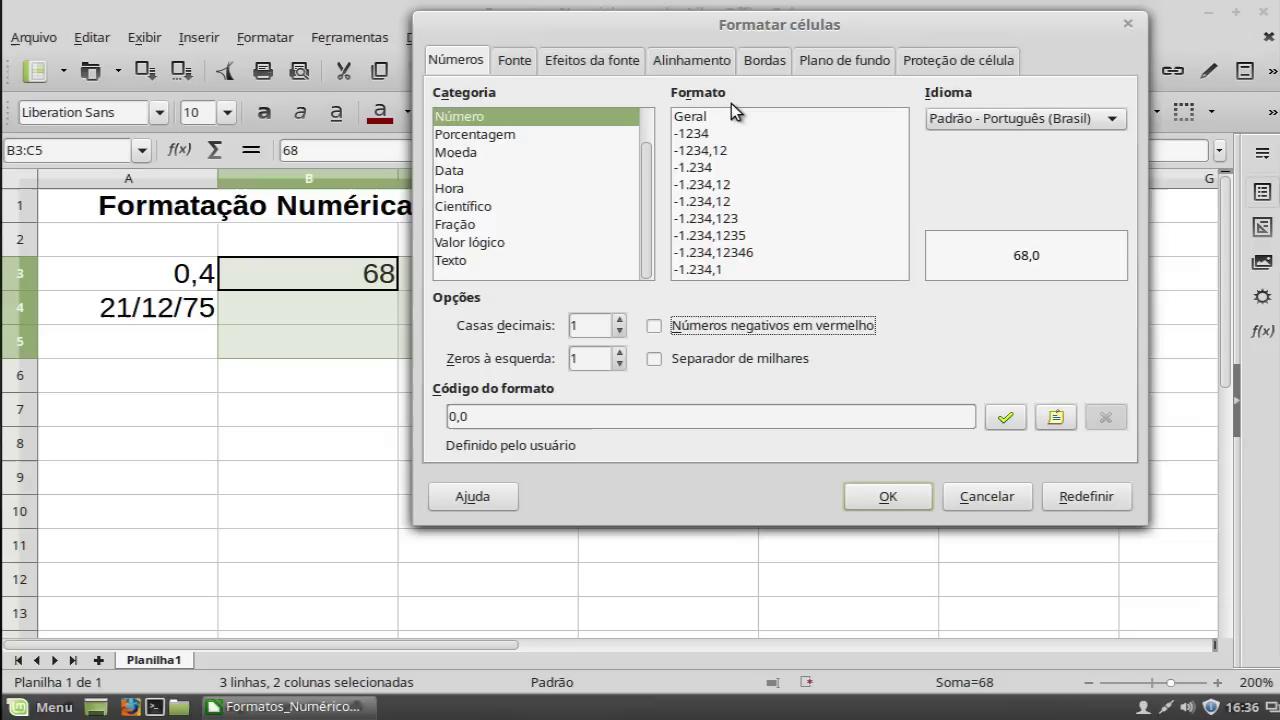
click(608, 421)
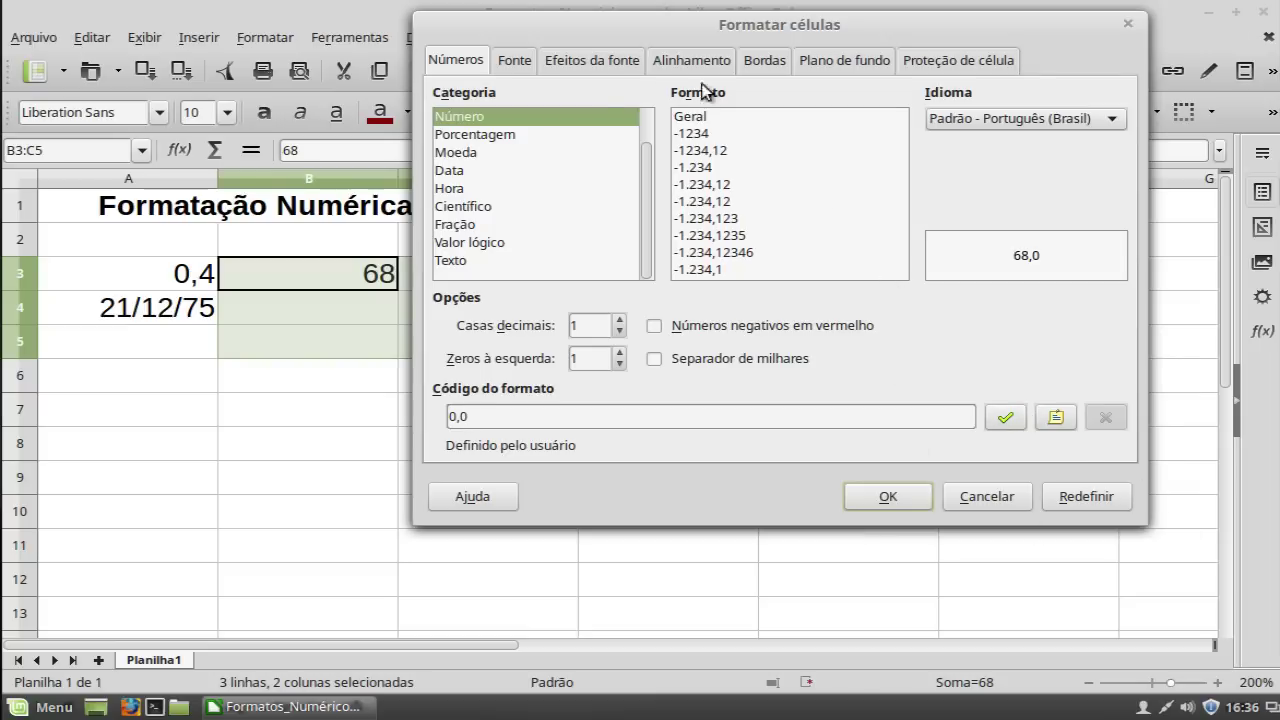
Try the Porcentagem format with 0 decimal places, toggling red negatives on and off and leaving leading zeros at 1
click(494, 133)
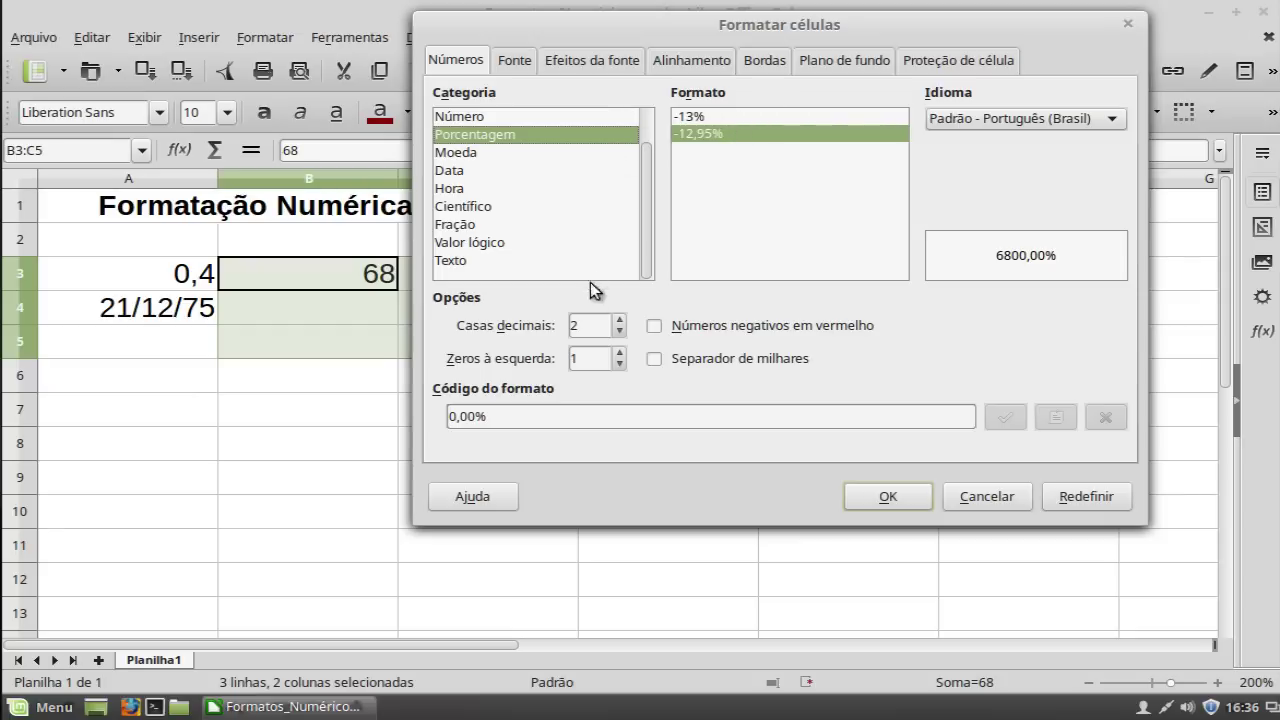
click(619, 332)
click(619, 332)
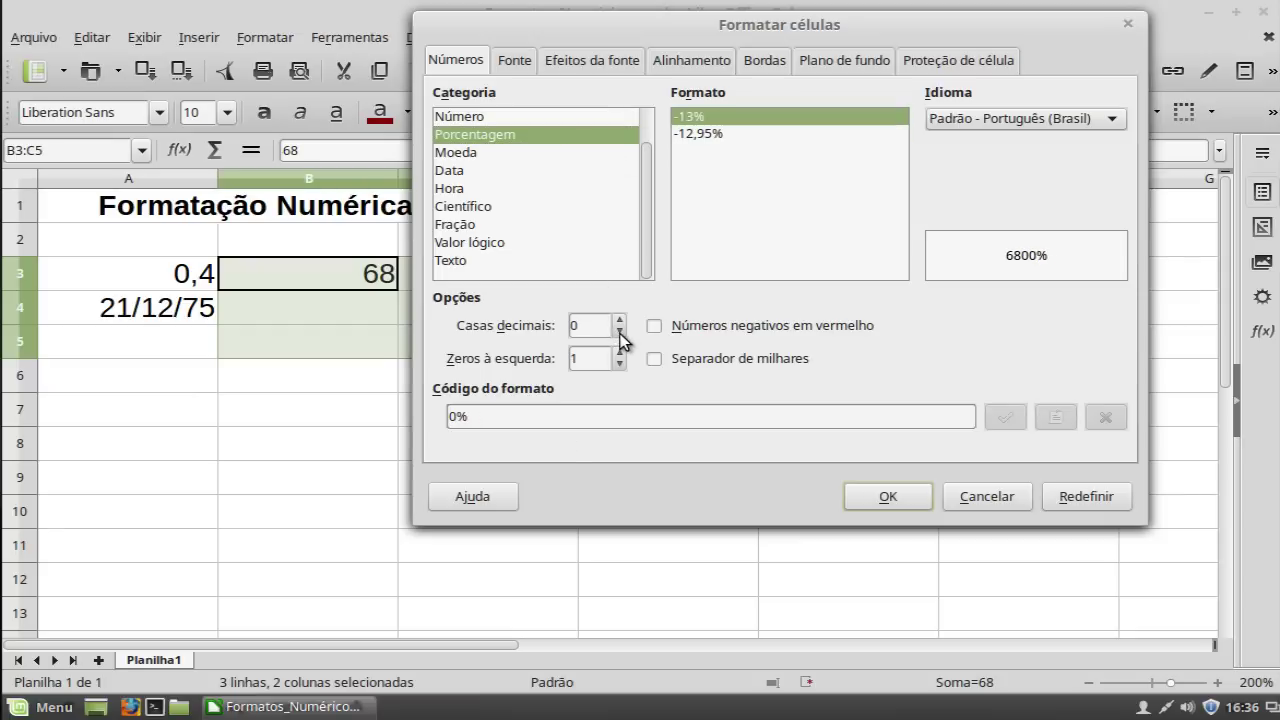
click(620, 363)
click(620, 352)
click(654, 325)
click(654, 325)
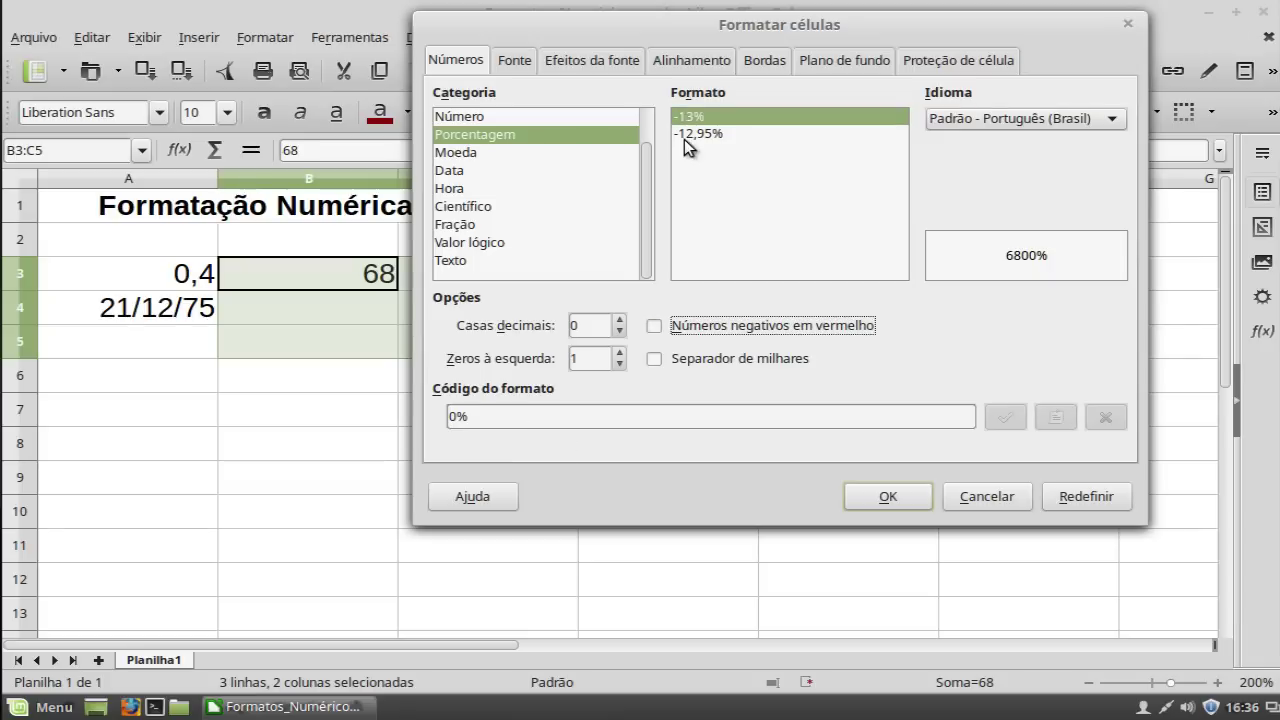
Try the Moeda formats -R$ 1.234 in red and -1.234,00 BRL, switching off the thousands separator for the latter
click(480, 154)
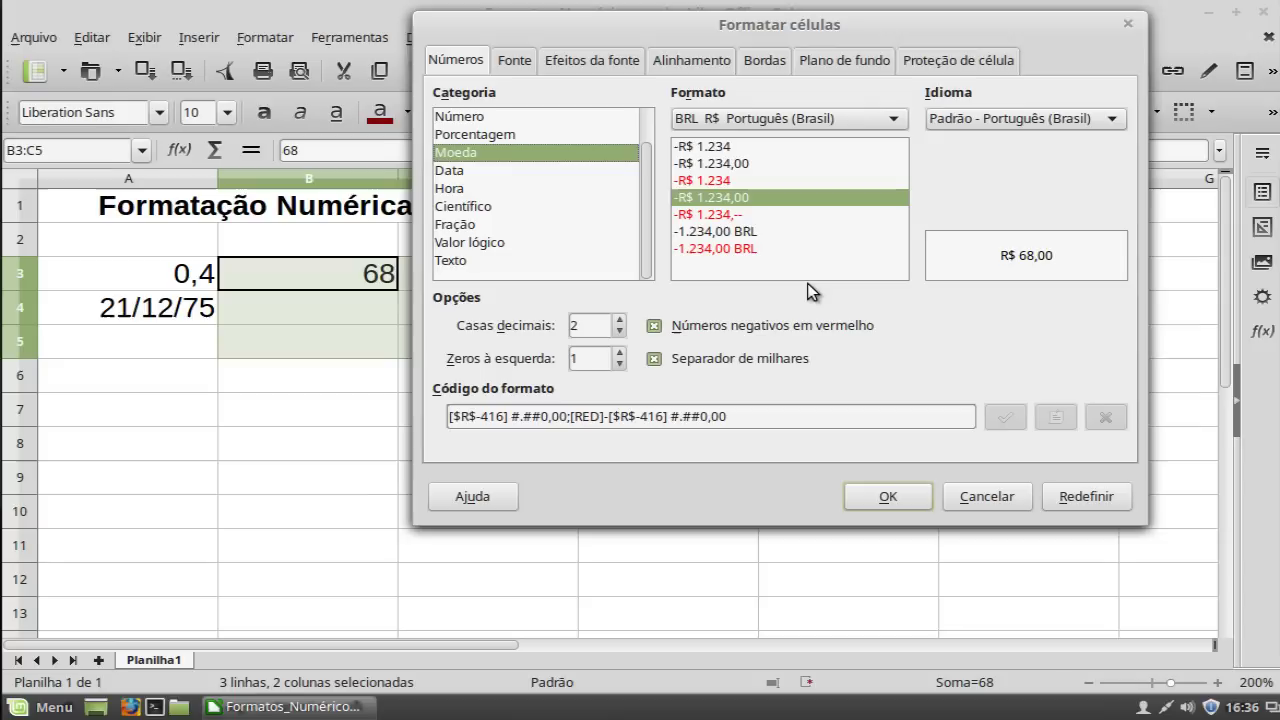
click(734, 181)
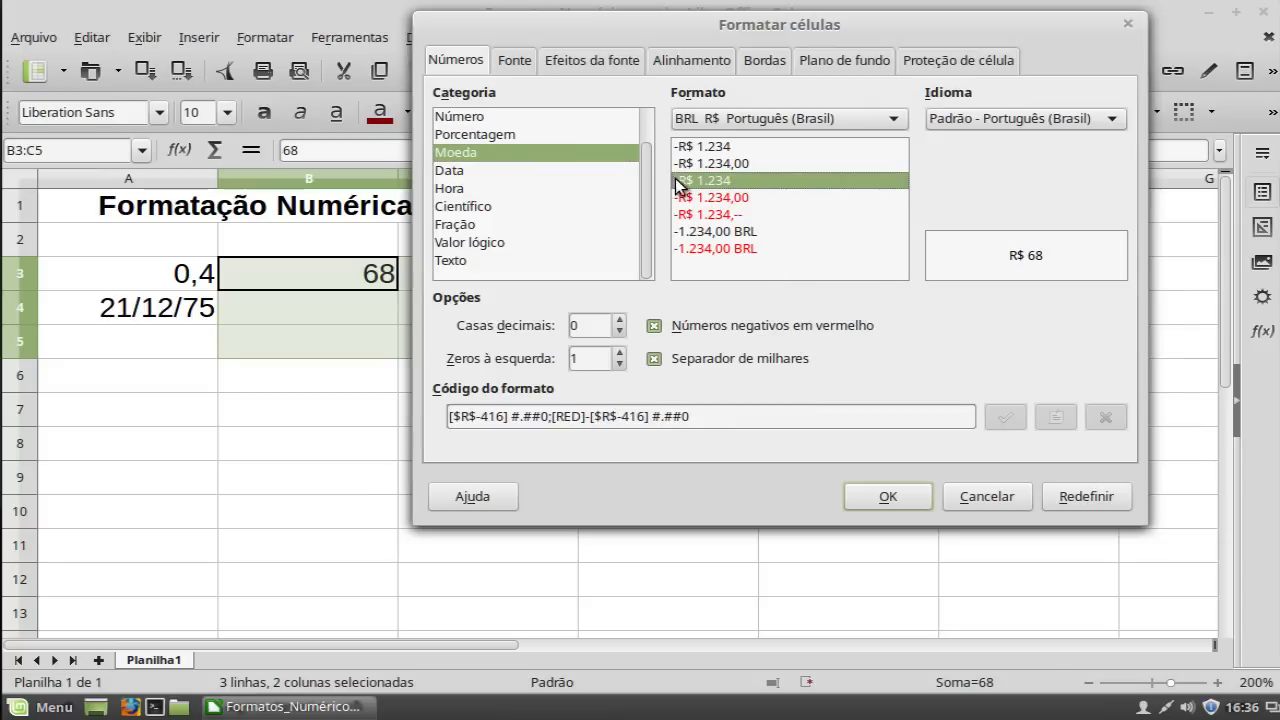
click(716, 231)
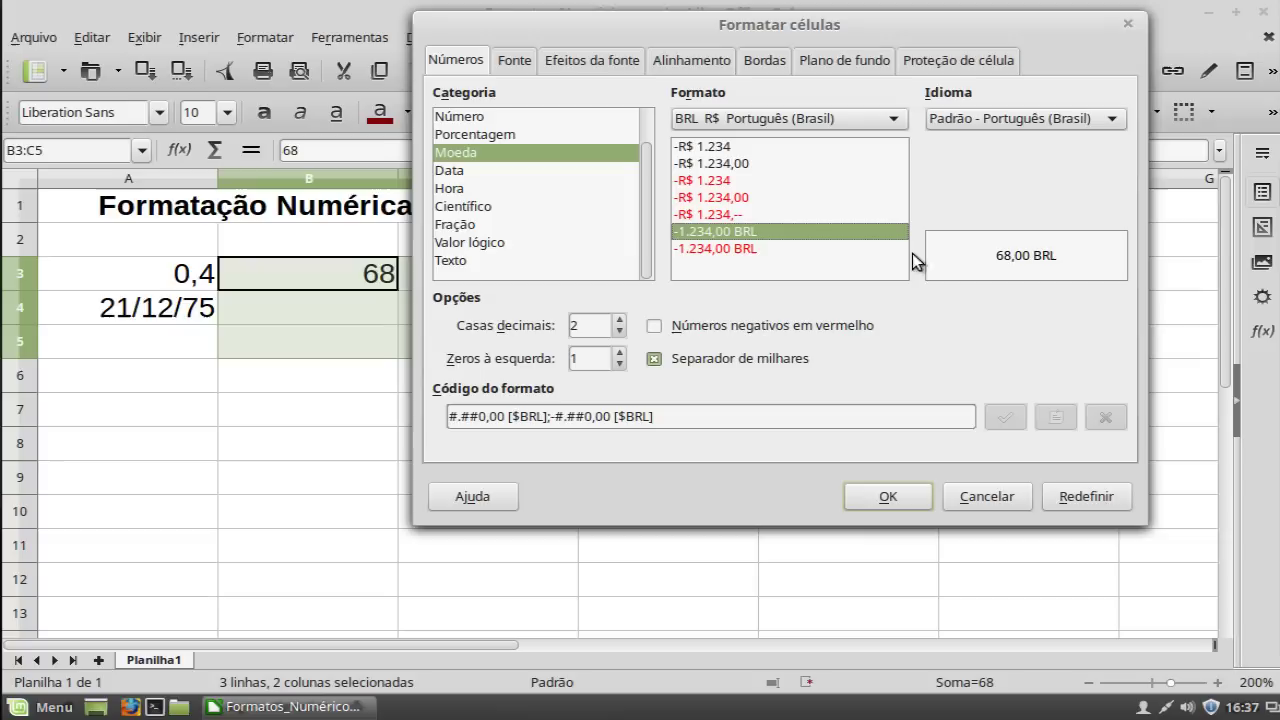
click(662, 359)
click(662, 359)
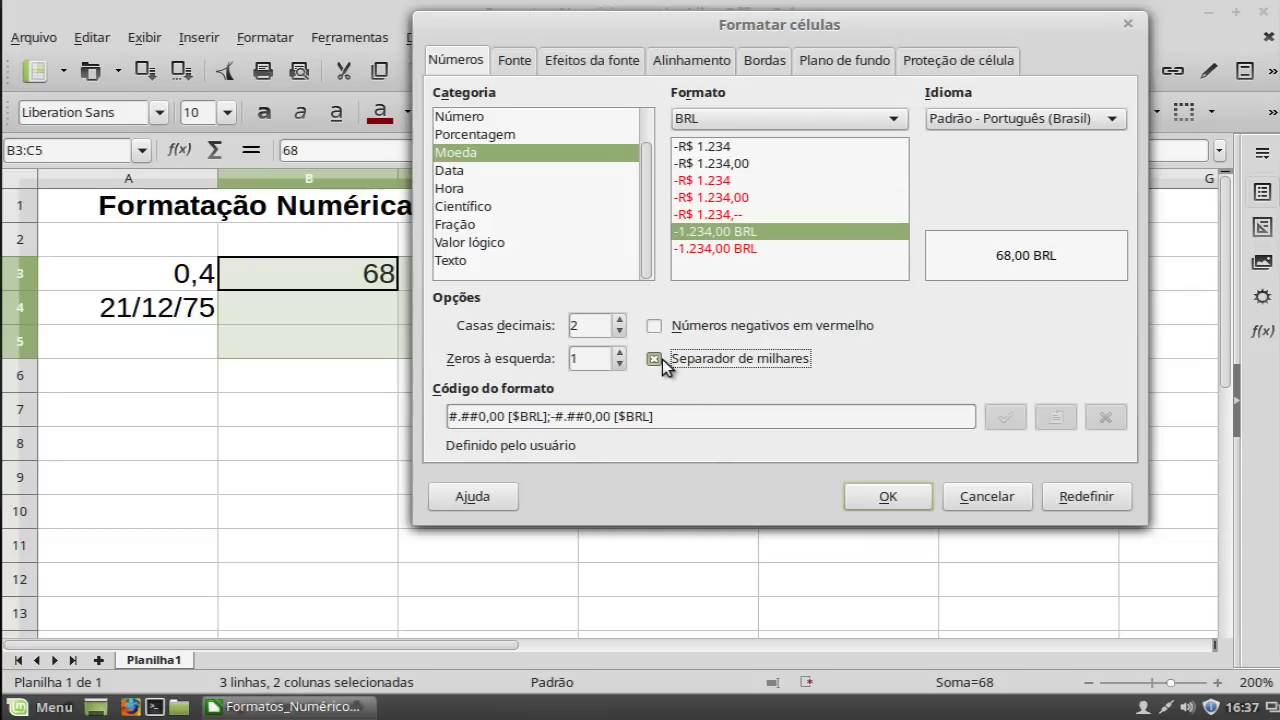
click(662, 359)
click(655, 359)
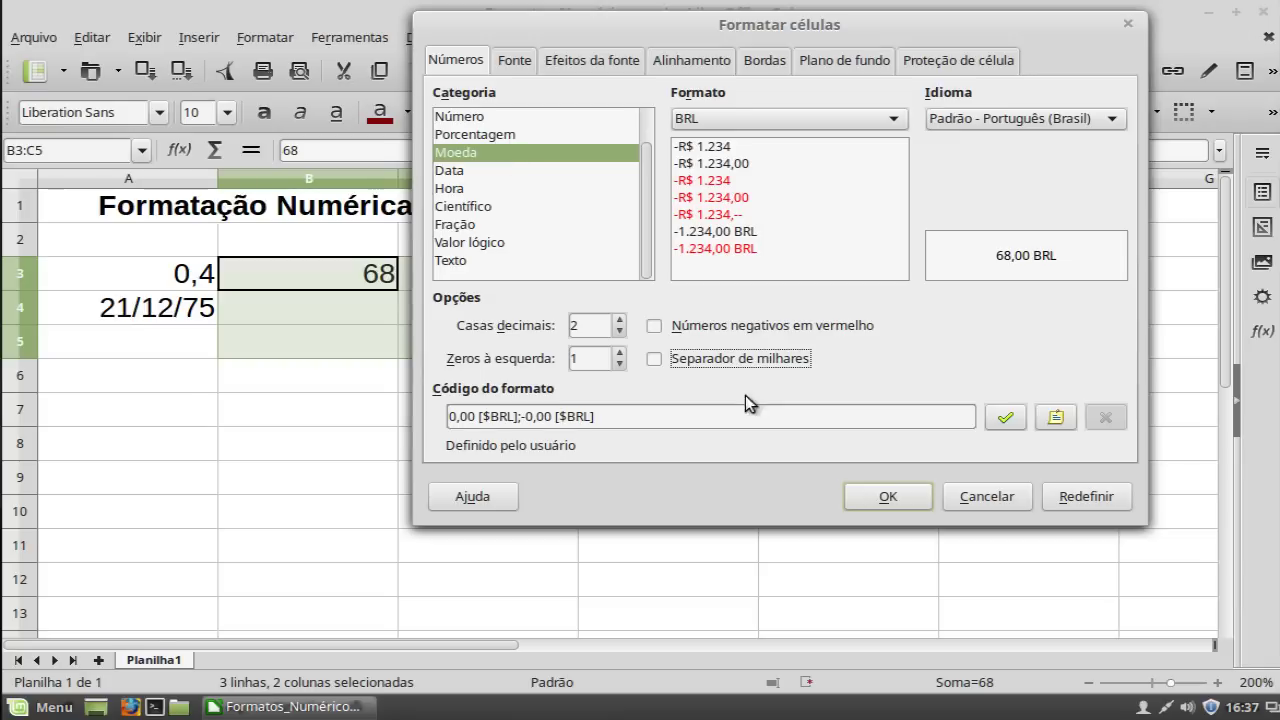
Preview the Data category for B3:C5 and discard all the pending format changes
click(452, 170)
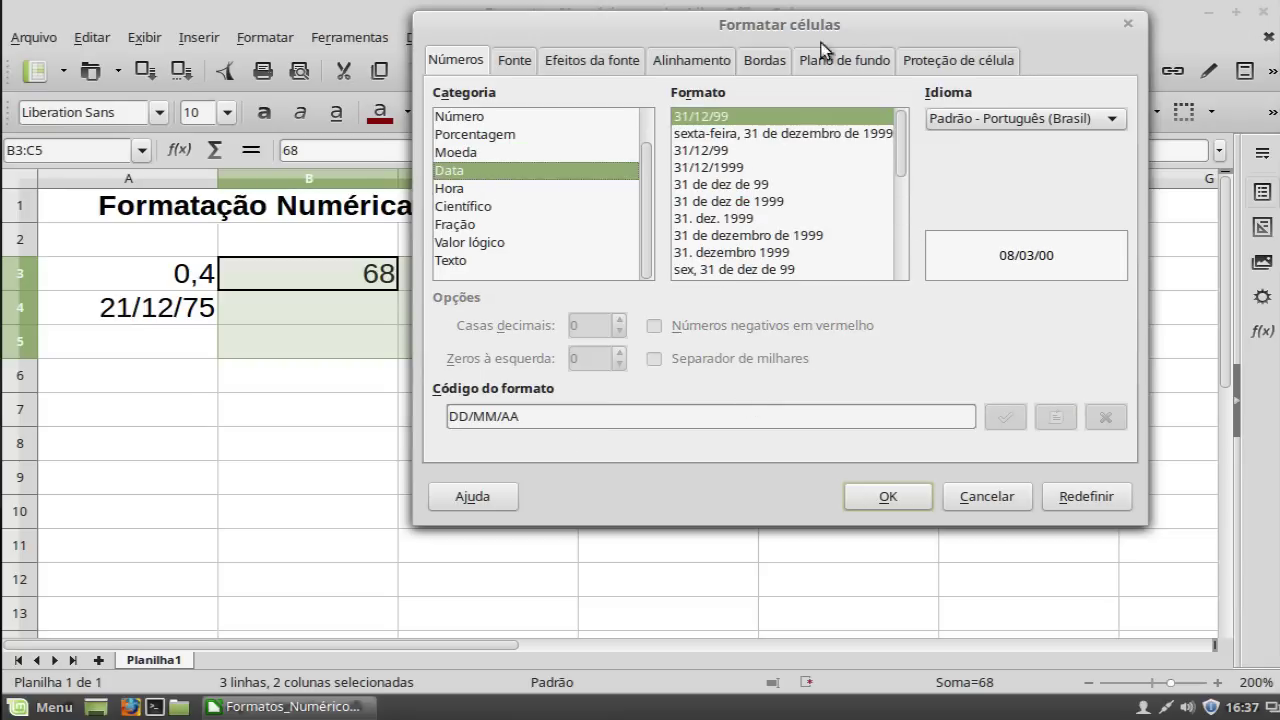
click(974, 496)
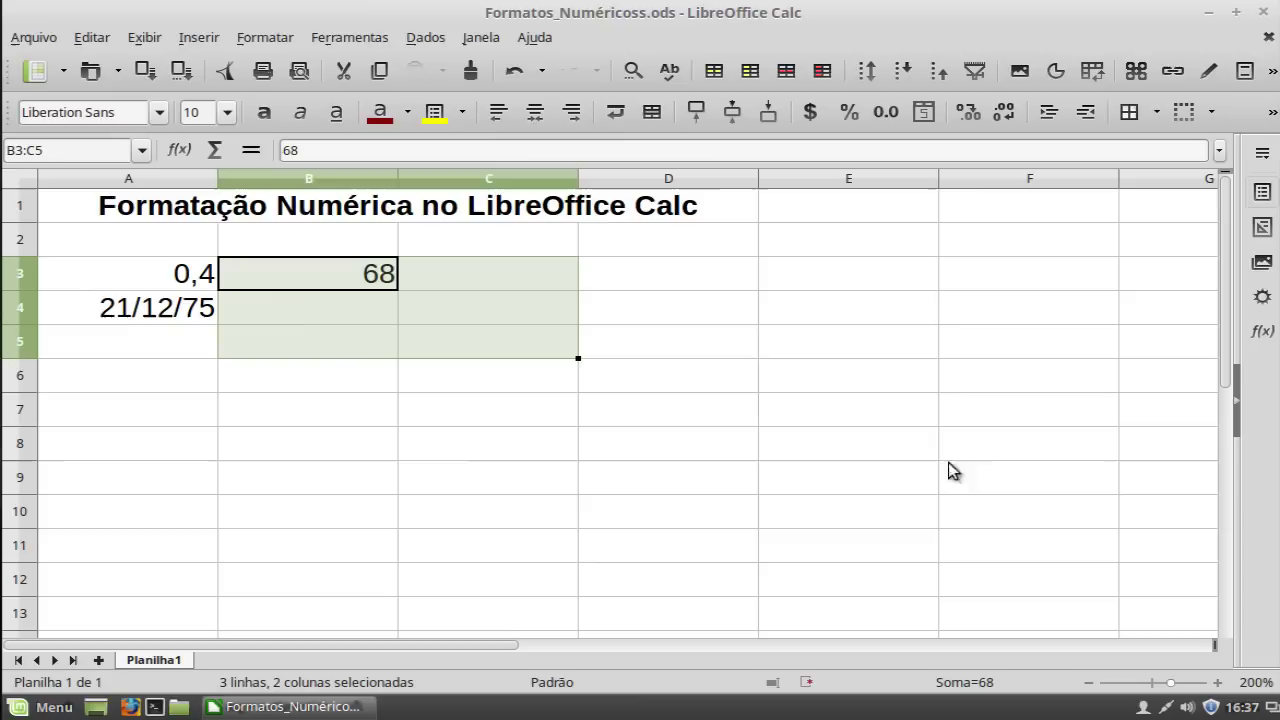
Apply the long date format "31 de dezembro de 1999" to cell A4 and widen column A to fit the date
click(163, 311)
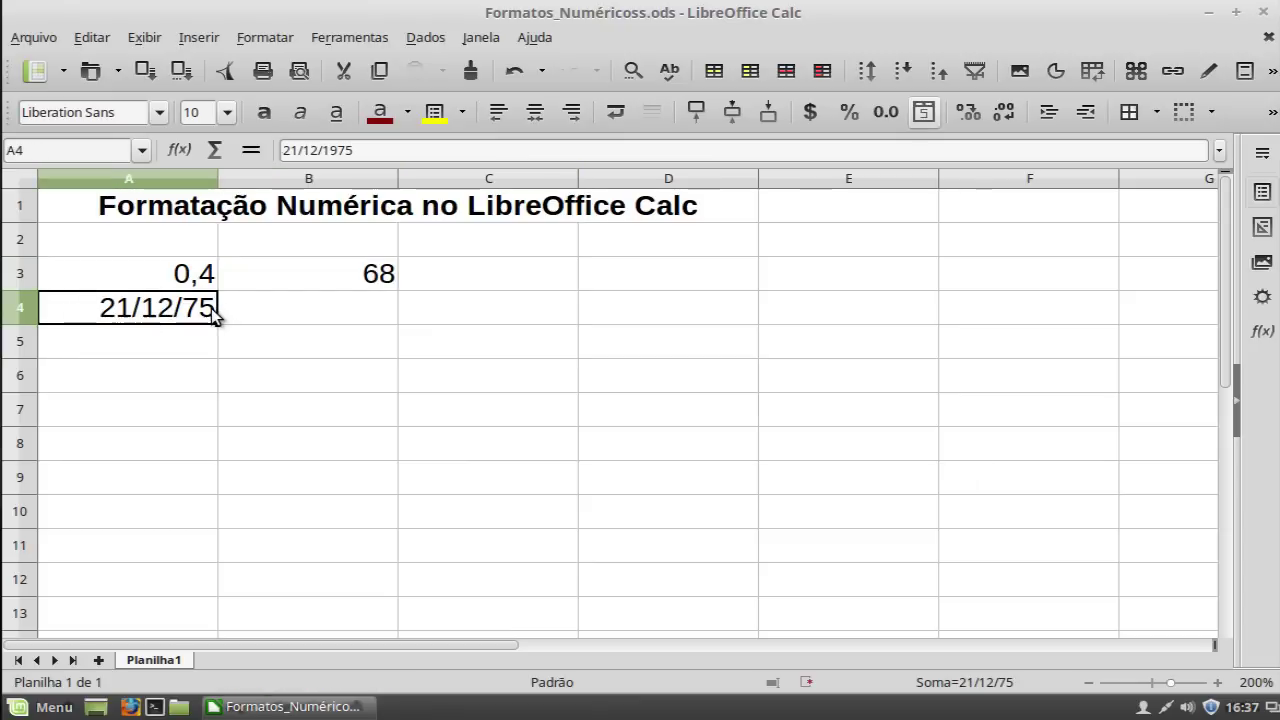
key(ctrl+1)
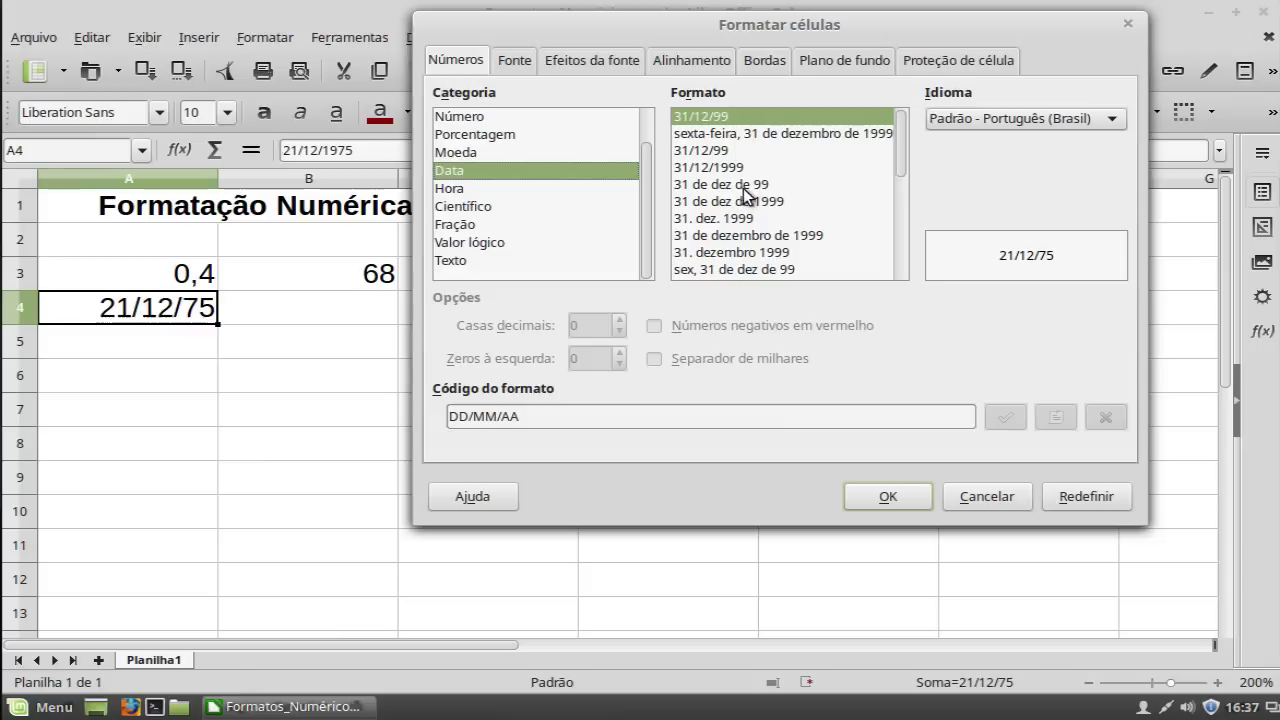
click(694, 240)
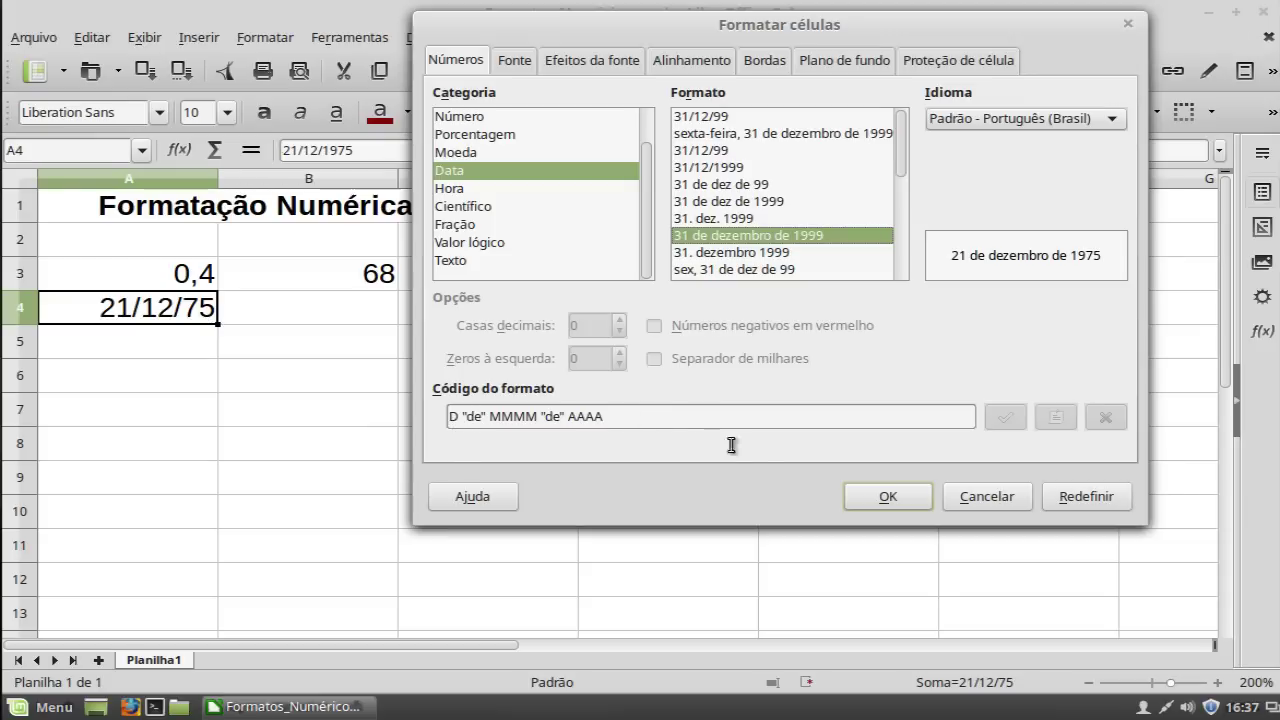
click(872, 499)
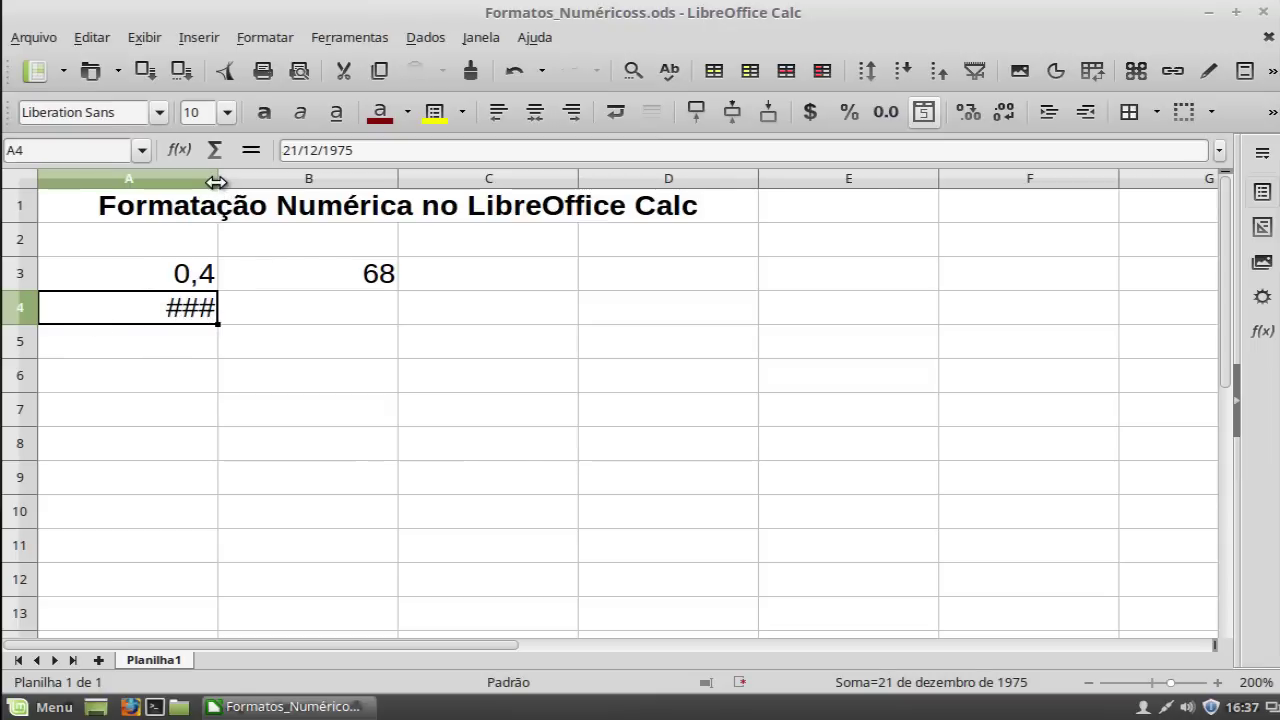
drag(218, 179, 390, 180)
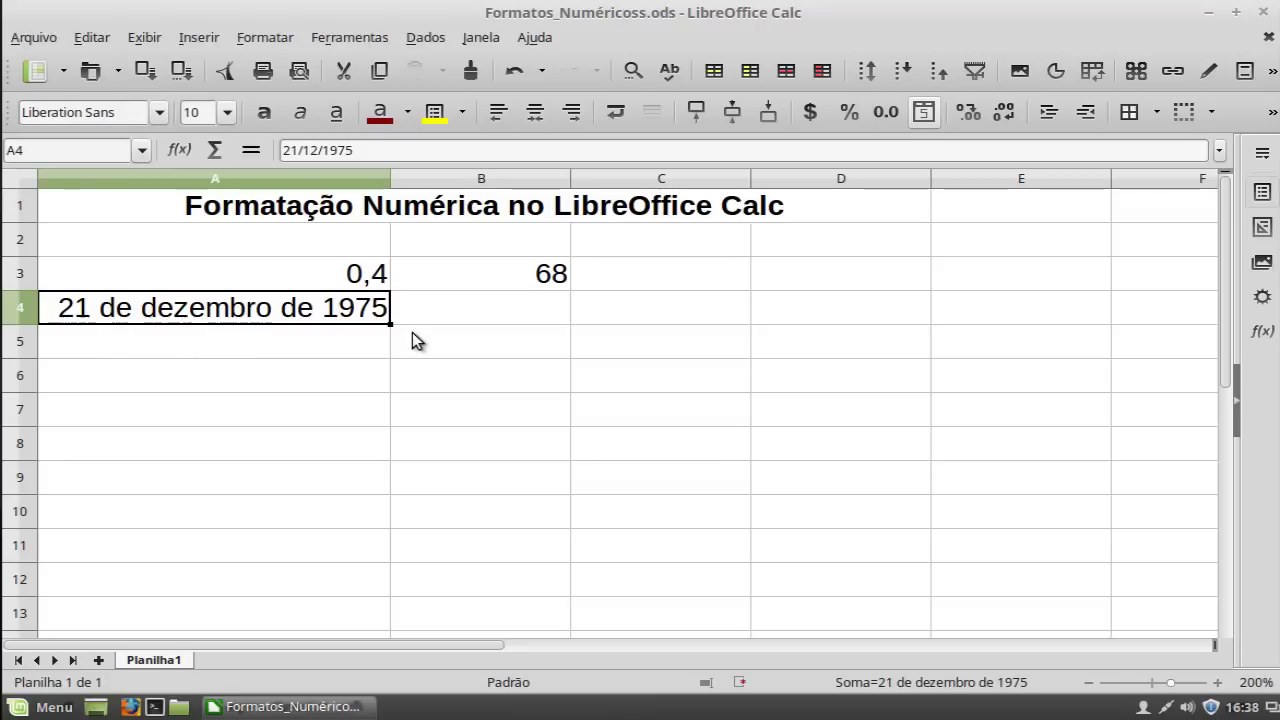
Preview the date formats 12/99, 12-31, 1999-12-31, 99-12-31 and "sexta-feira, 31 de dezembro de 1999" for cell A4
key(ctrl+1)
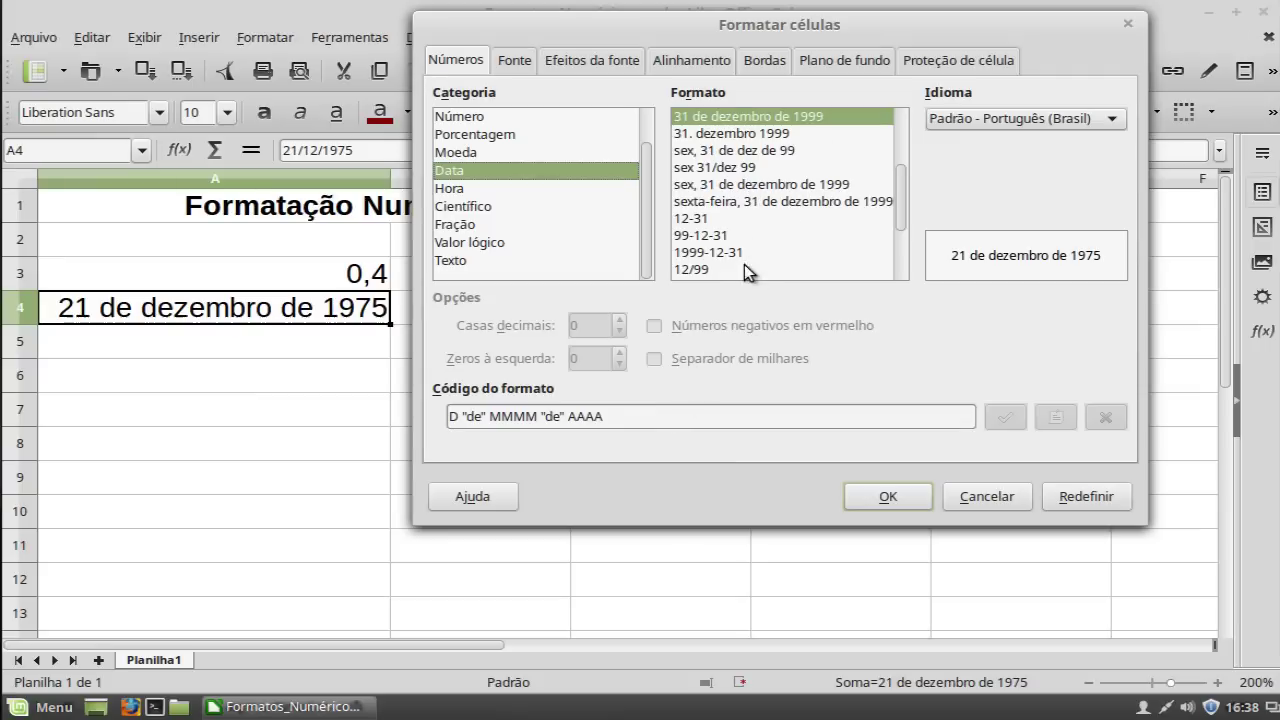
click(712, 269)
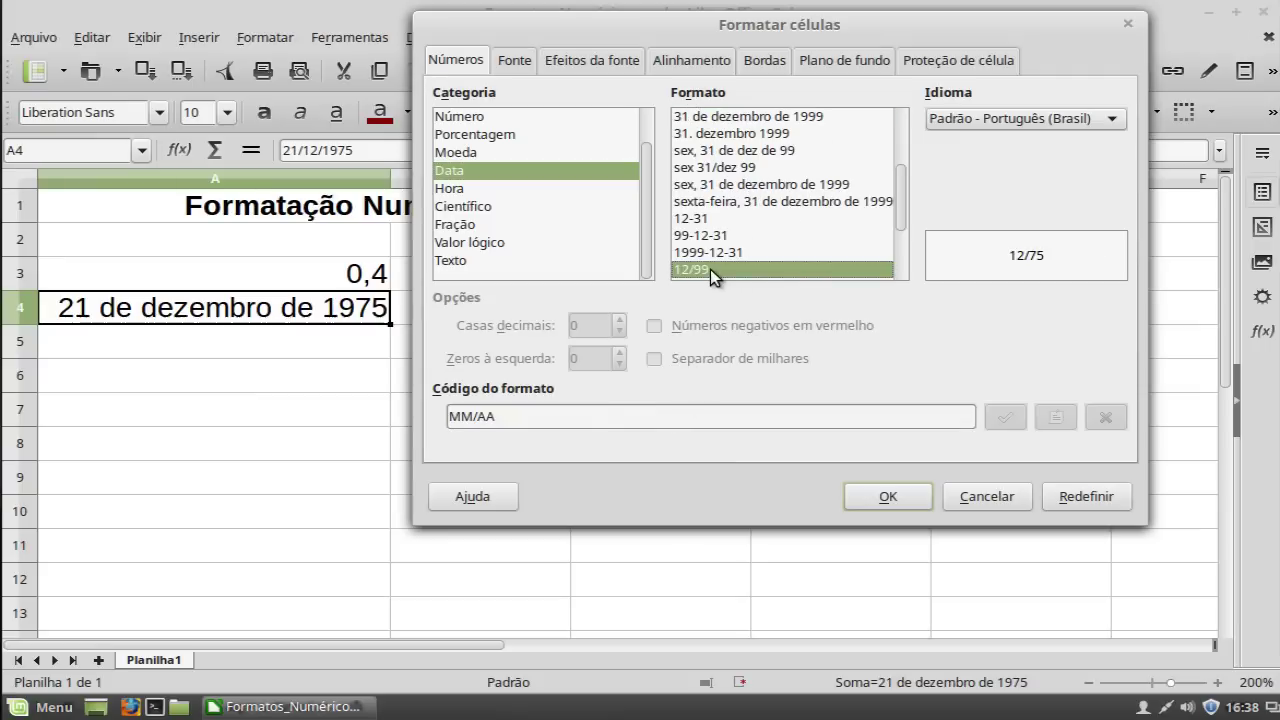
click(703, 219)
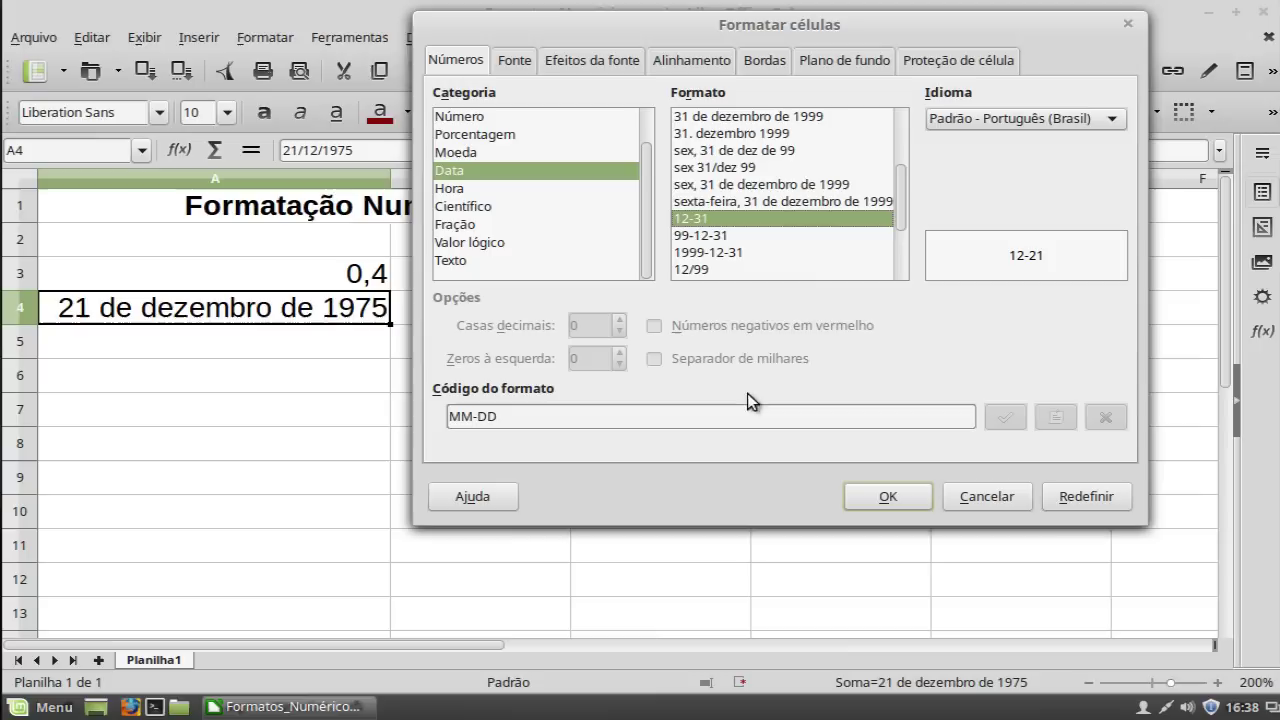
click(766, 253)
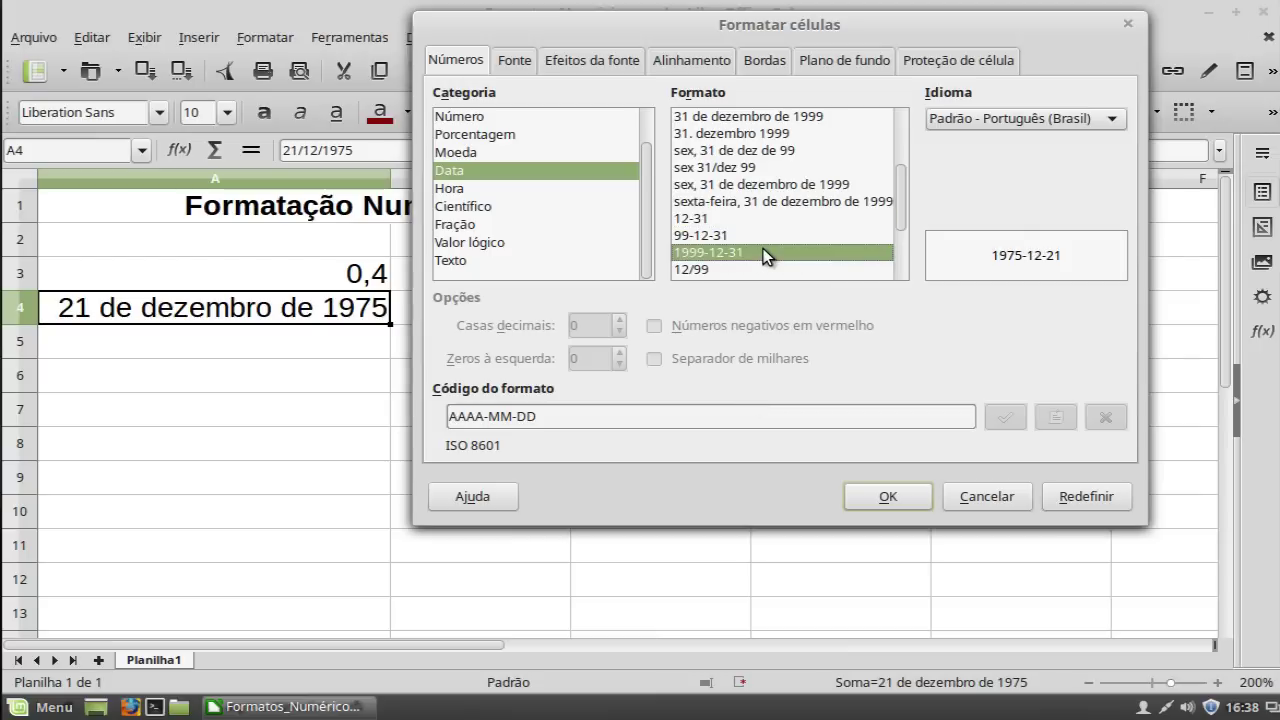
click(744, 237)
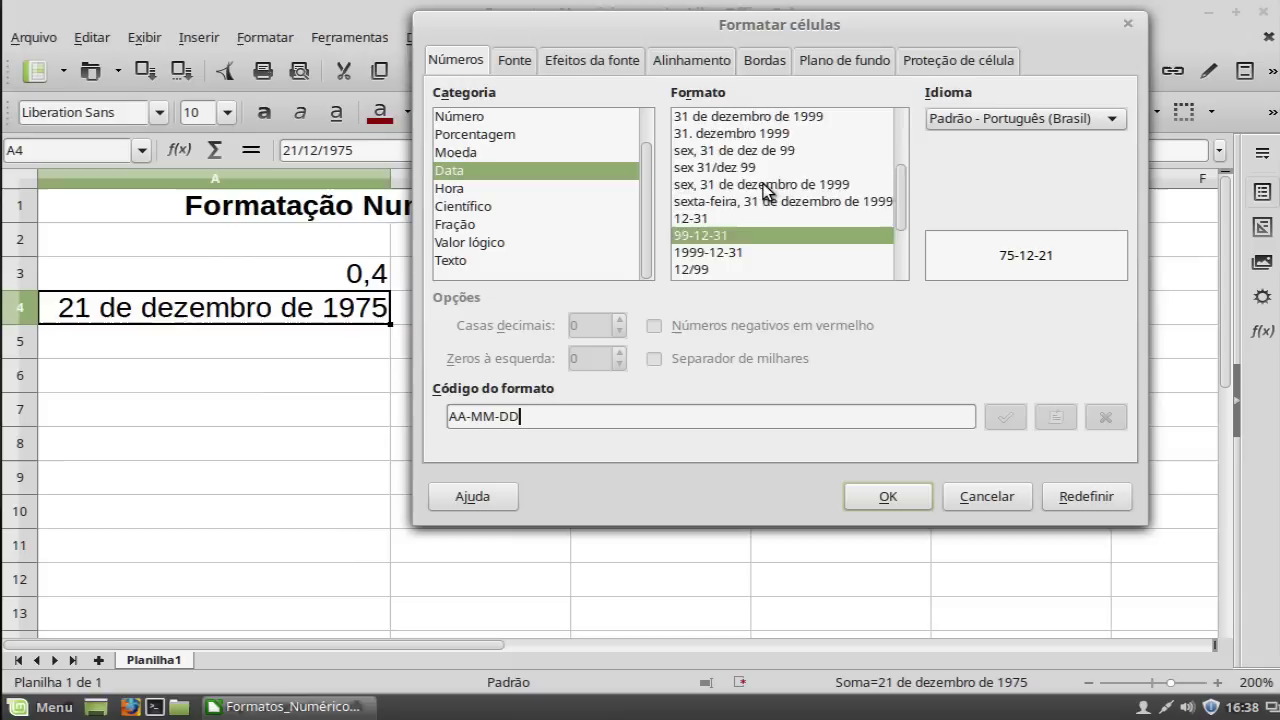
scroll(766, 192, up, 2)
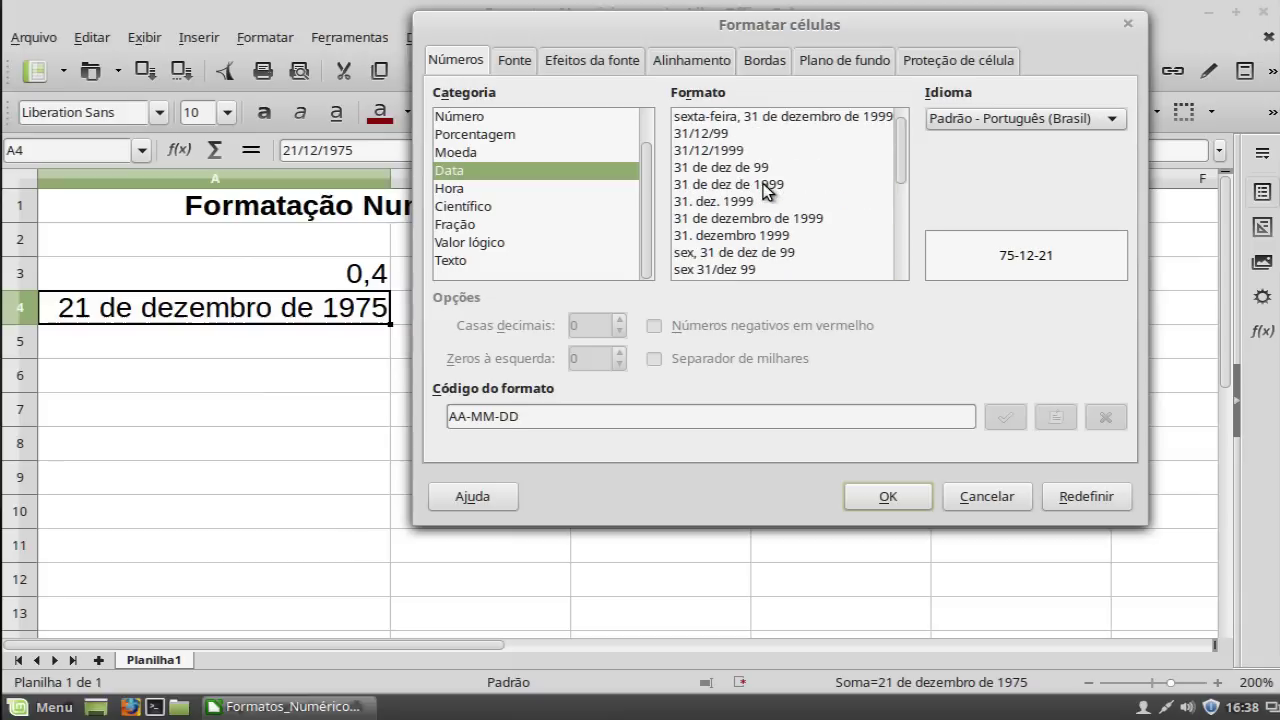
click(718, 118)
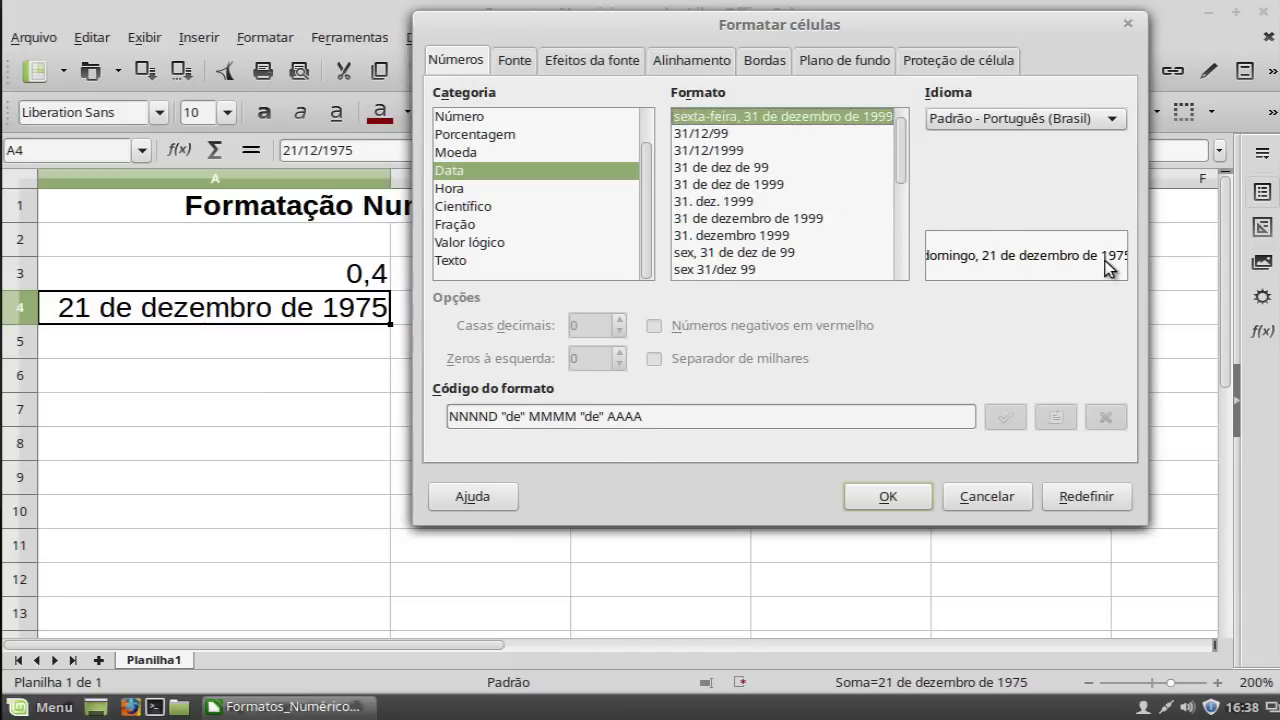
Preview the Hora, Científico, Fração, Valor lógico and Texto format categories for cell A4
click(468, 188)
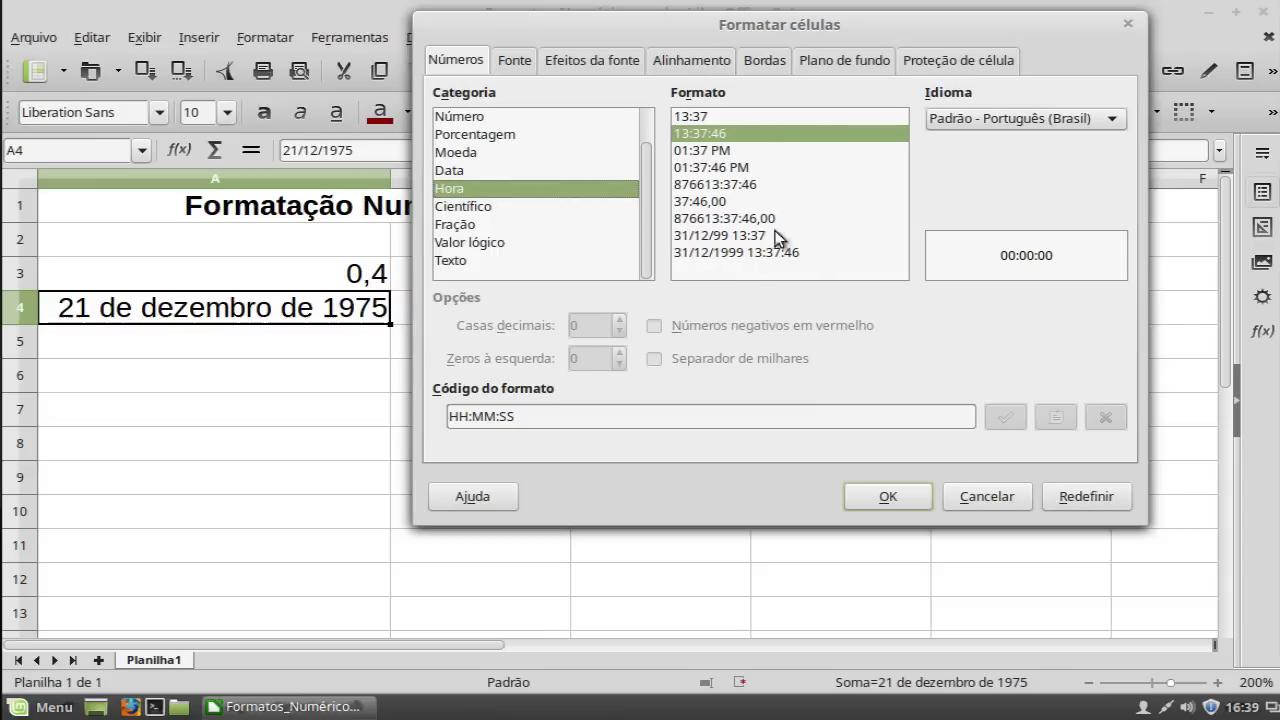
click(491, 212)
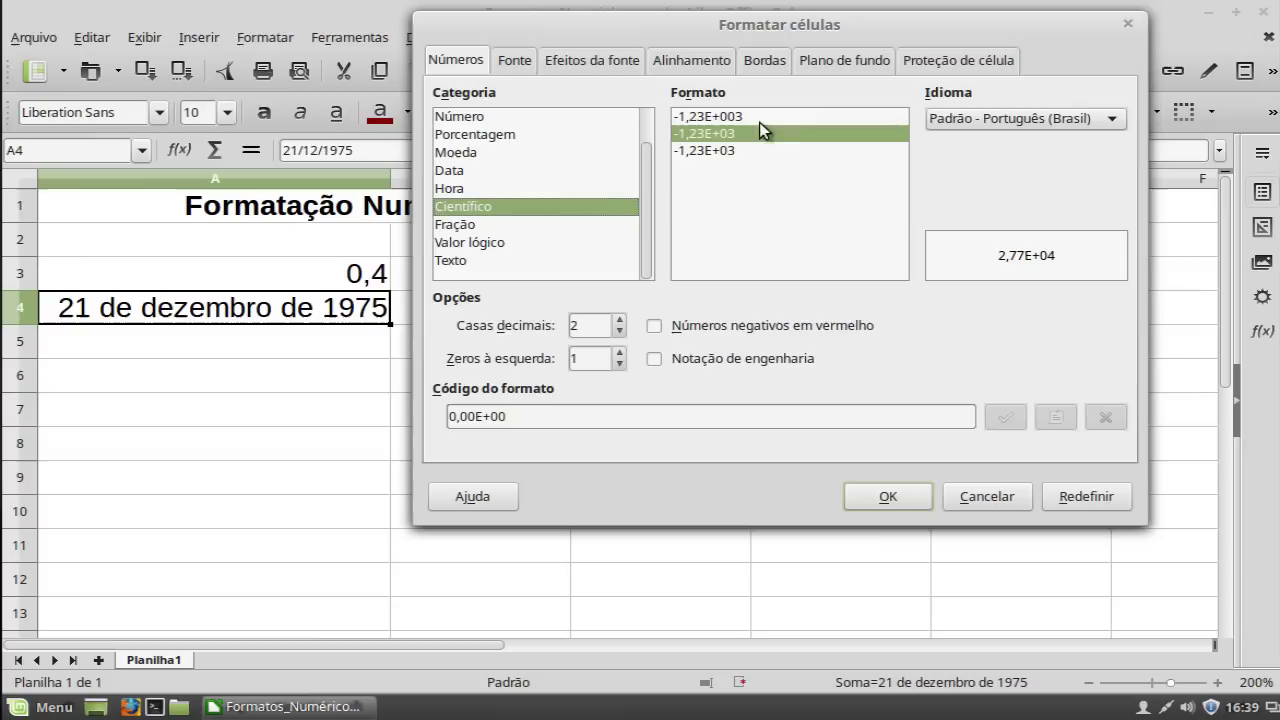
click(506, 223)
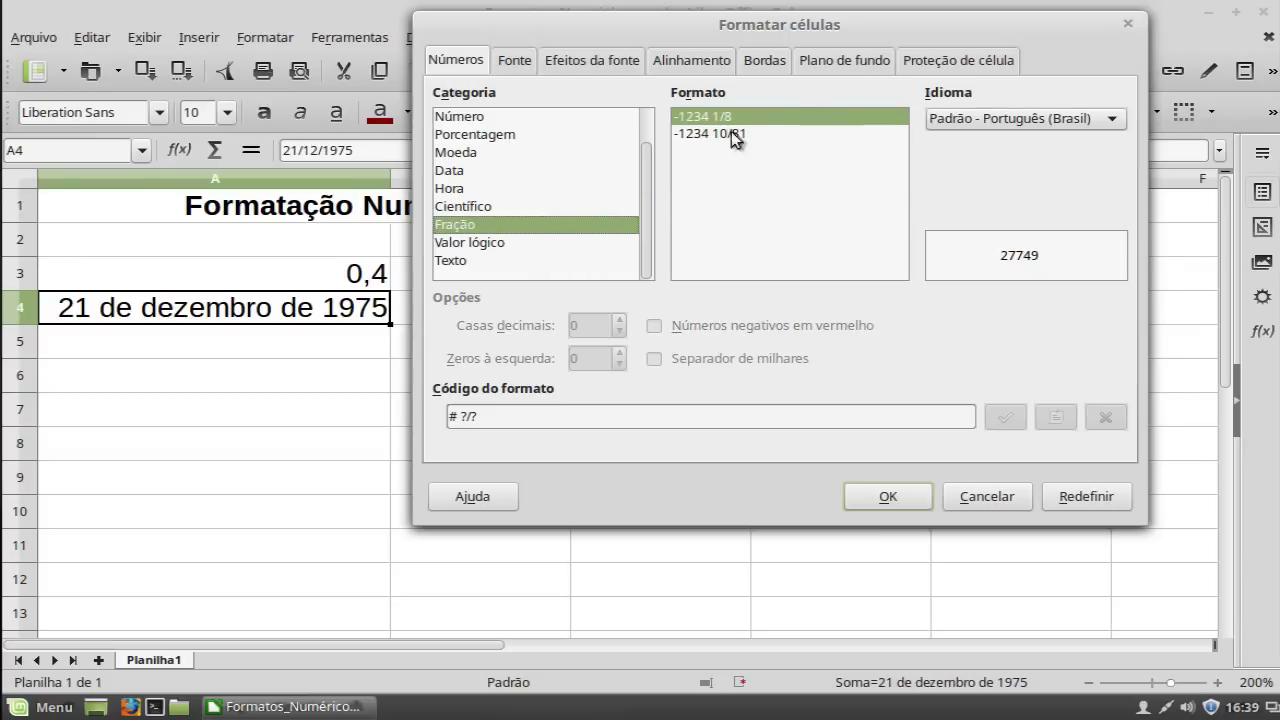
click(485, 242)
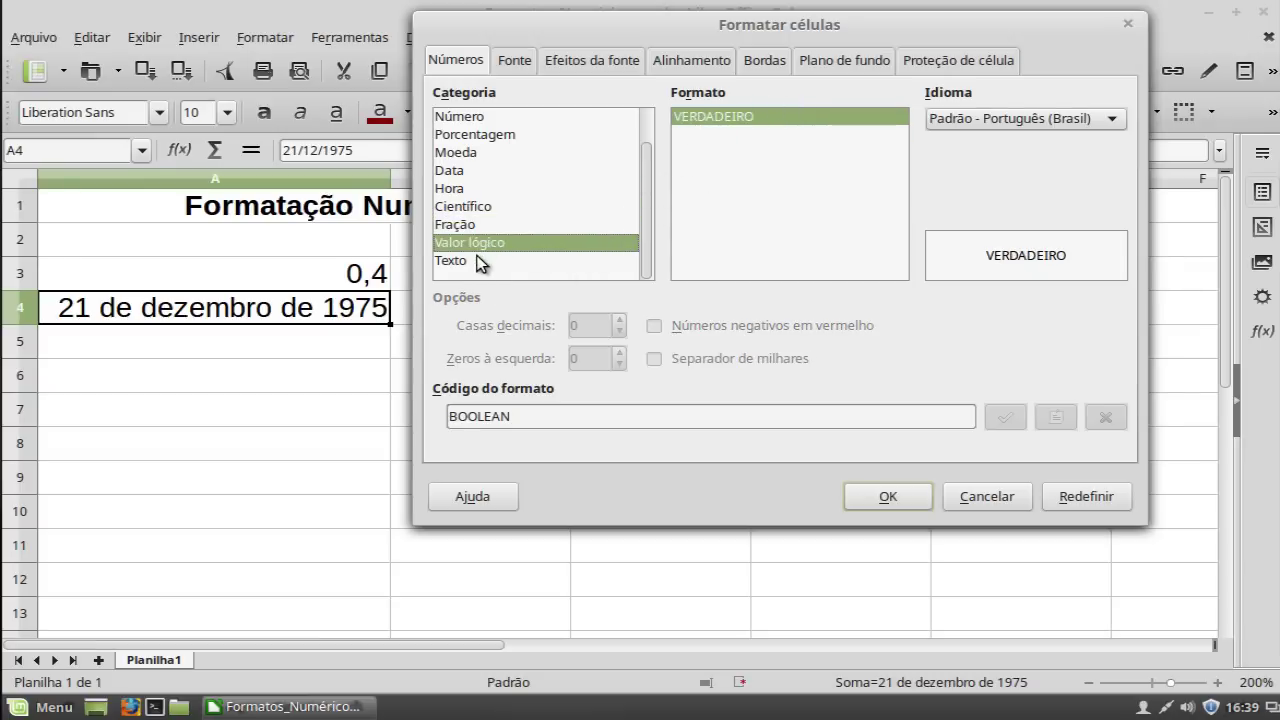
click(484, 260)
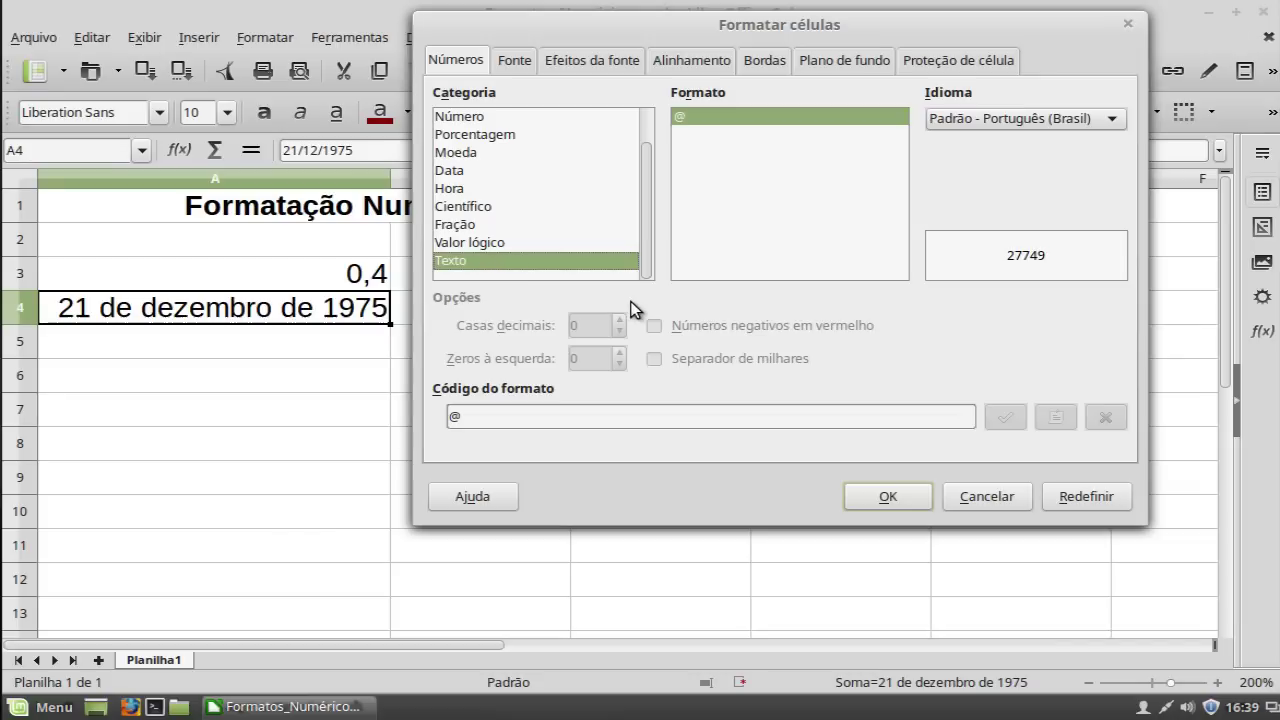
Preview the Número and Porcentagem categories, and apply the Moeda format -R$ 1.234,00 with red negatives to cell A4
click(468, 118)
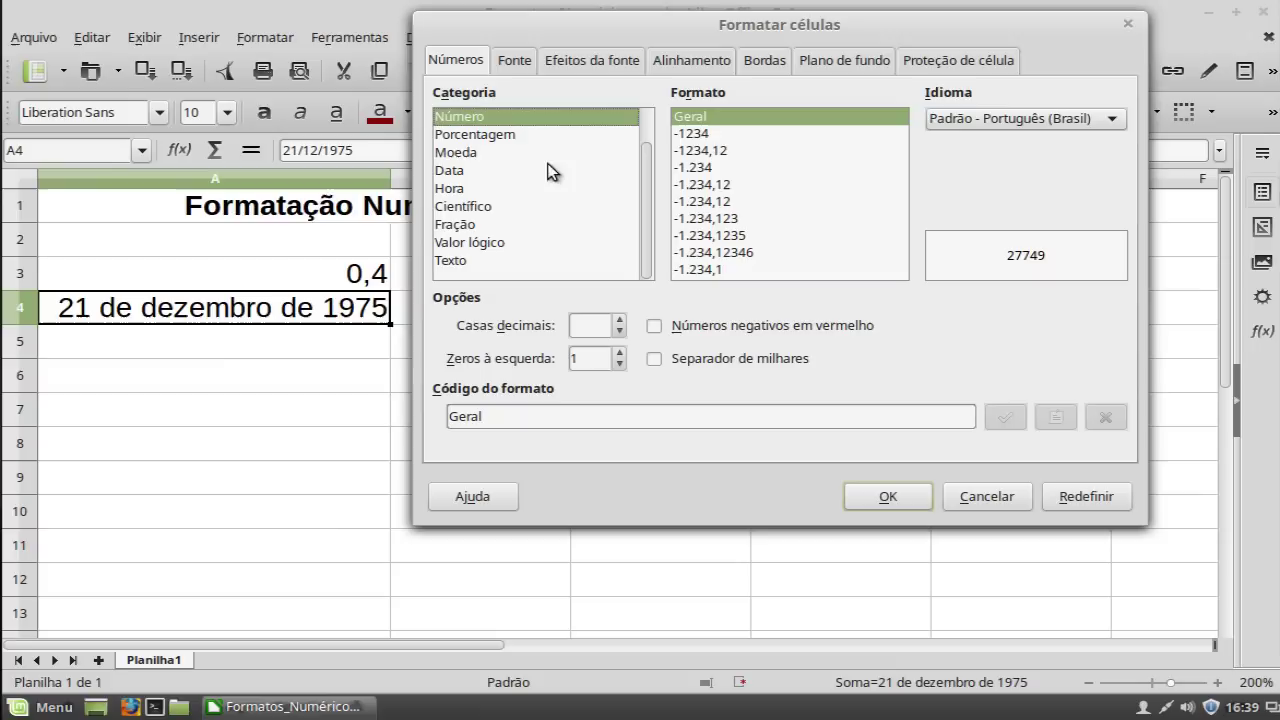
click(517, 136)
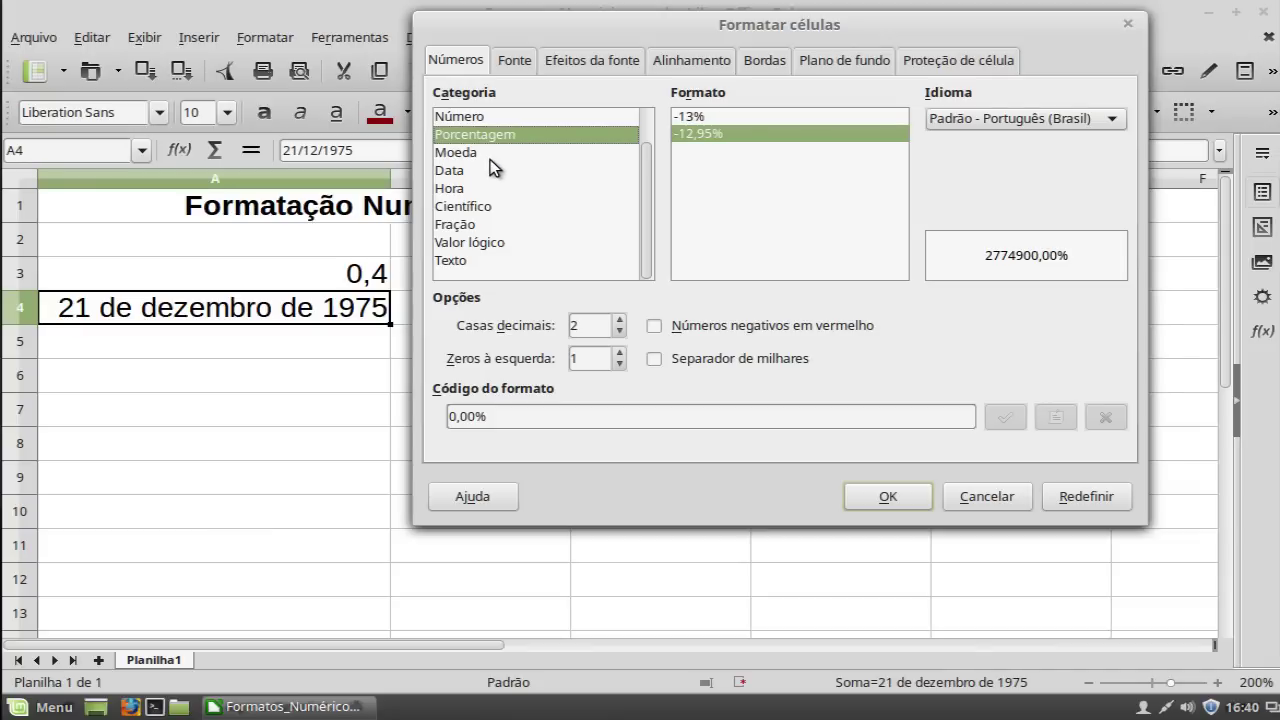
click(490, 157)
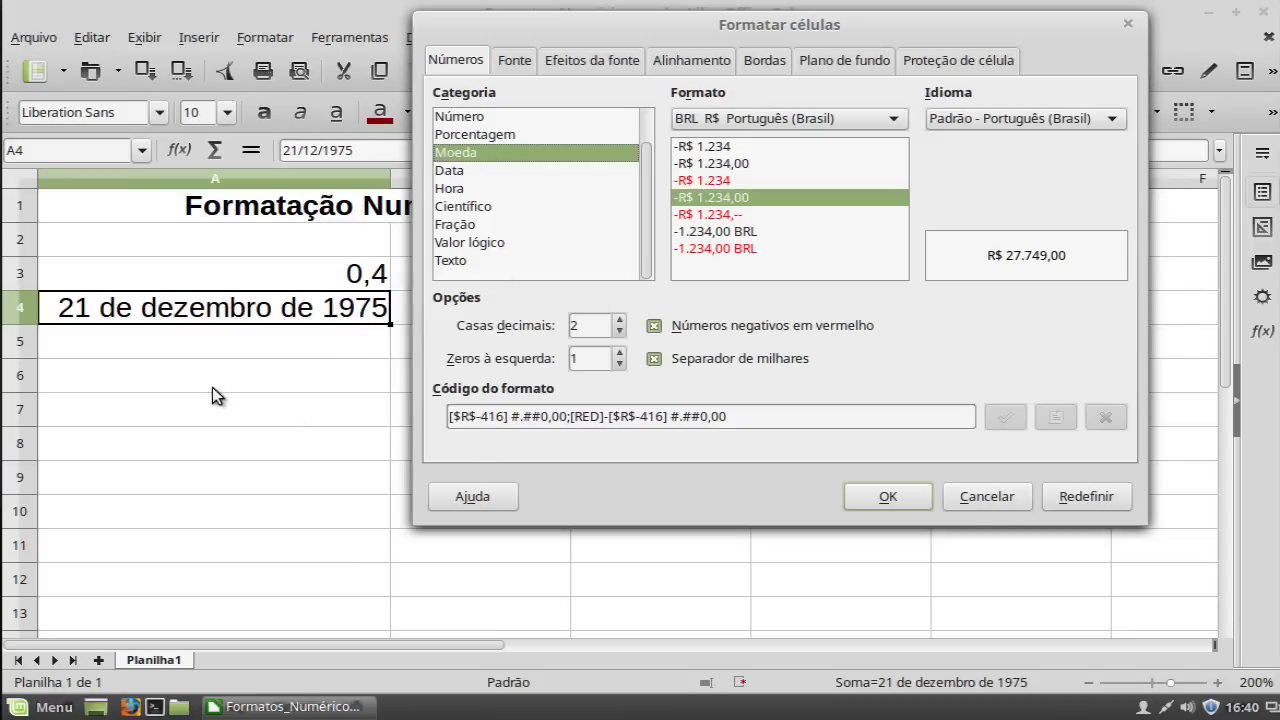
click(901, 496)
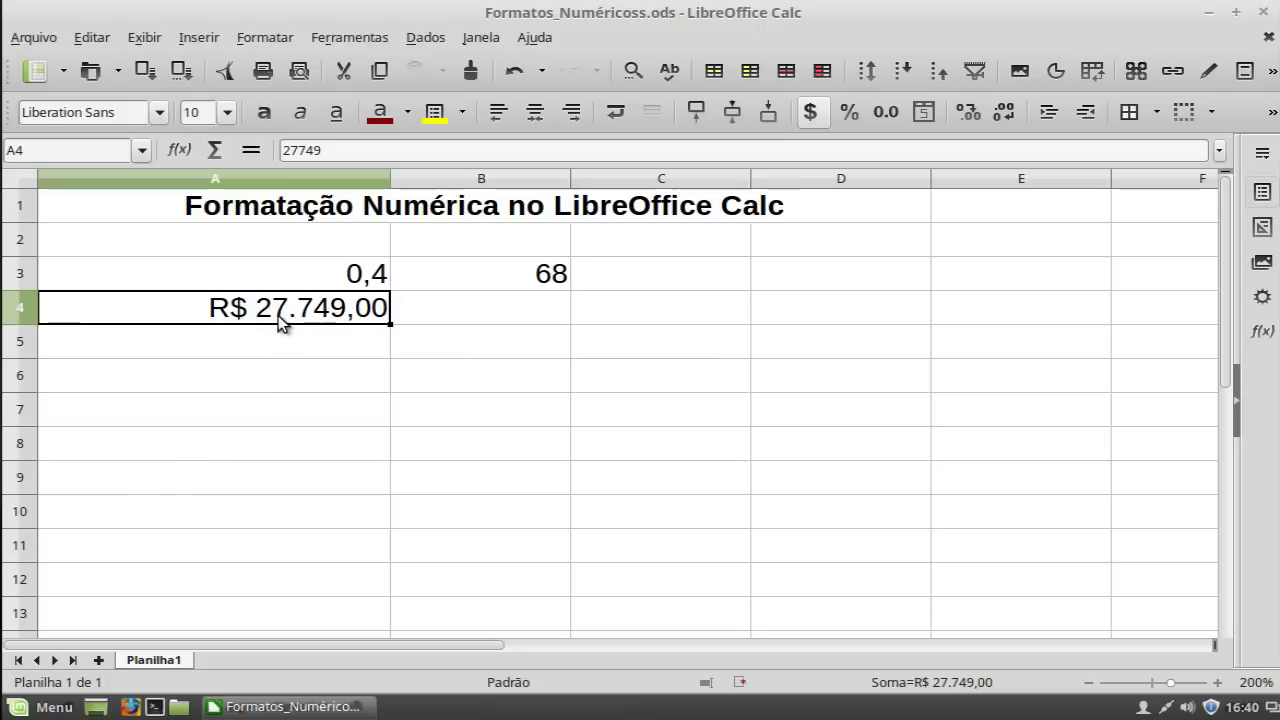
click(312, 336)
click(340, 310)
click(372, 278)
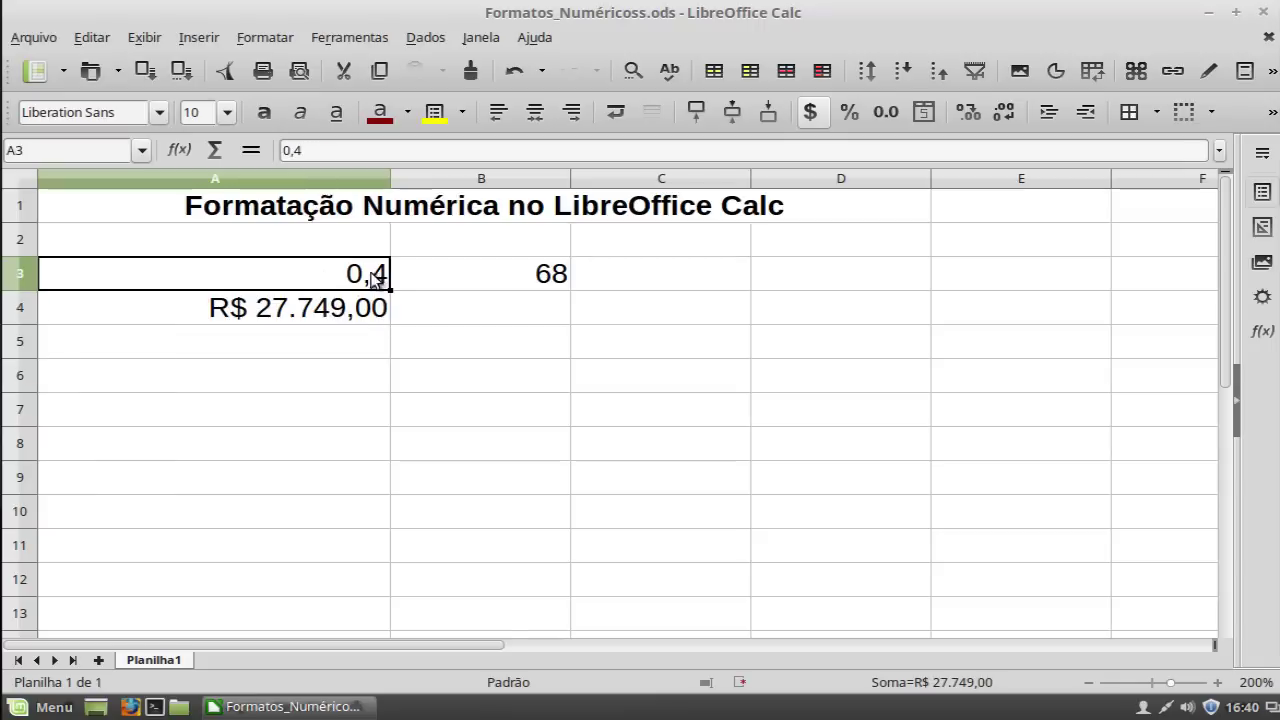
drag(372, 278, 605, 307)
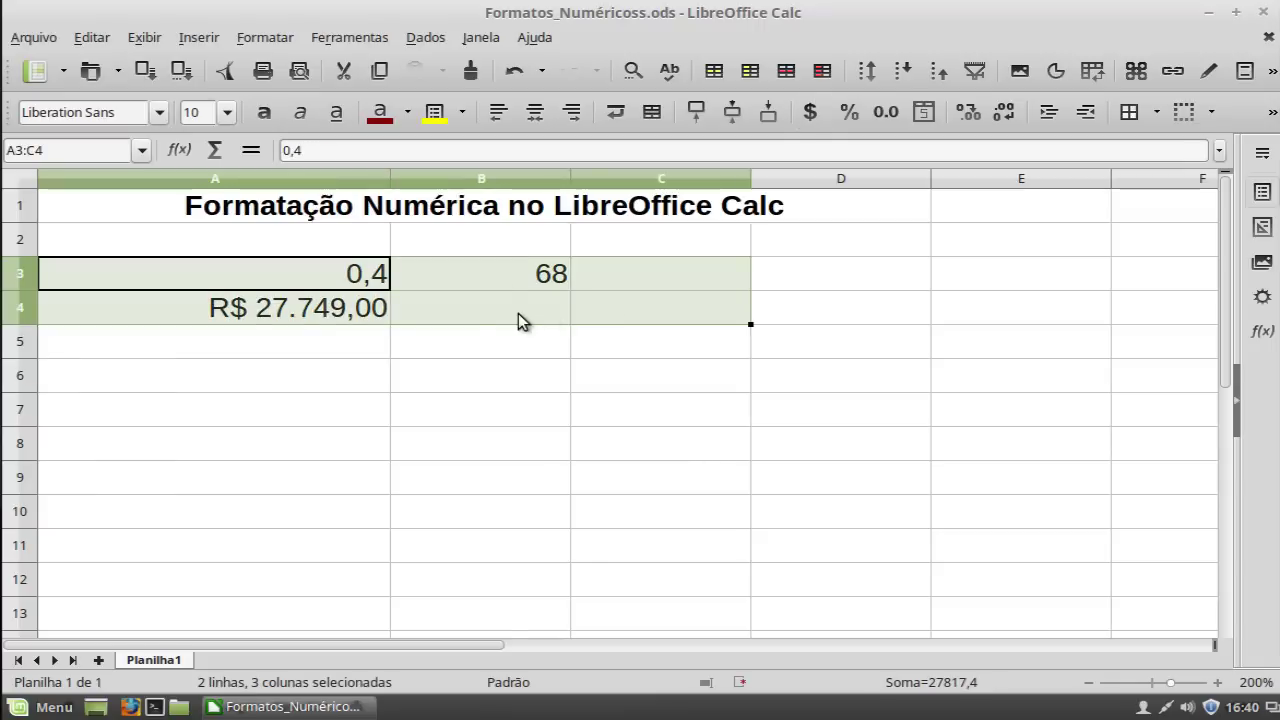
click(478, 322)
drag(343, 279, 771, 304)
click(386, 342)
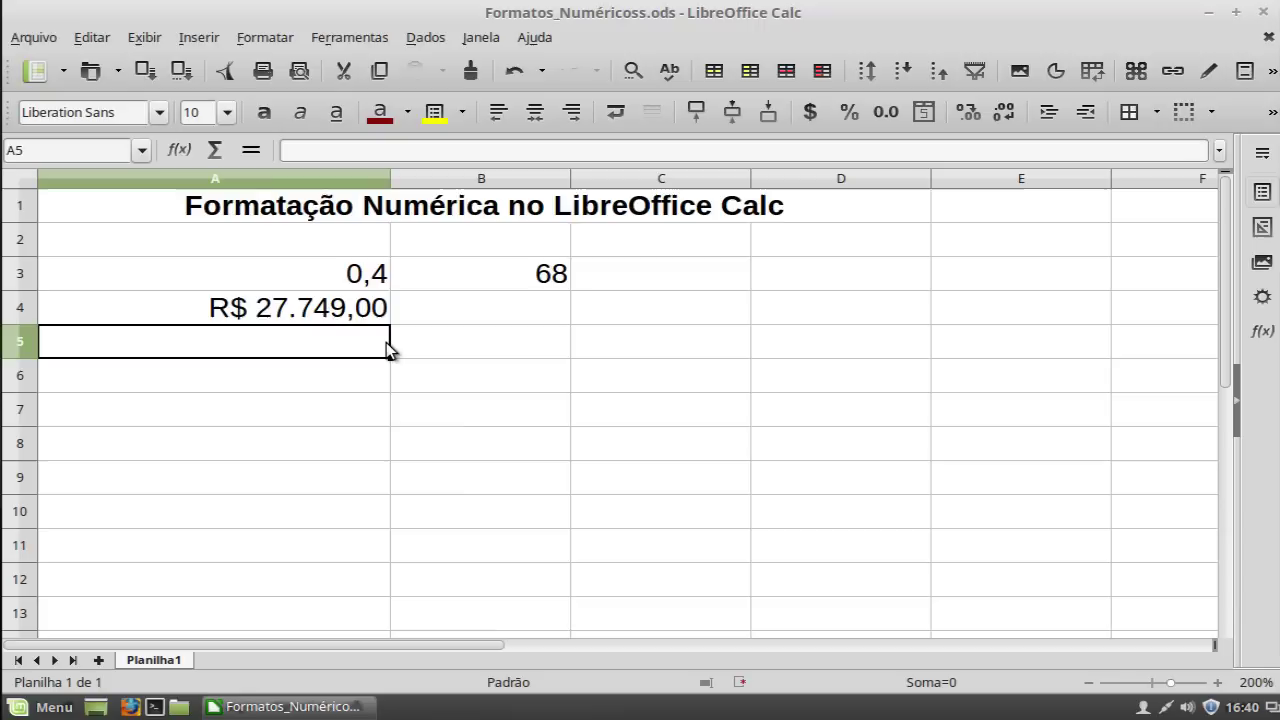
Apply the quick percentage format to cell A3
click(310, 284)
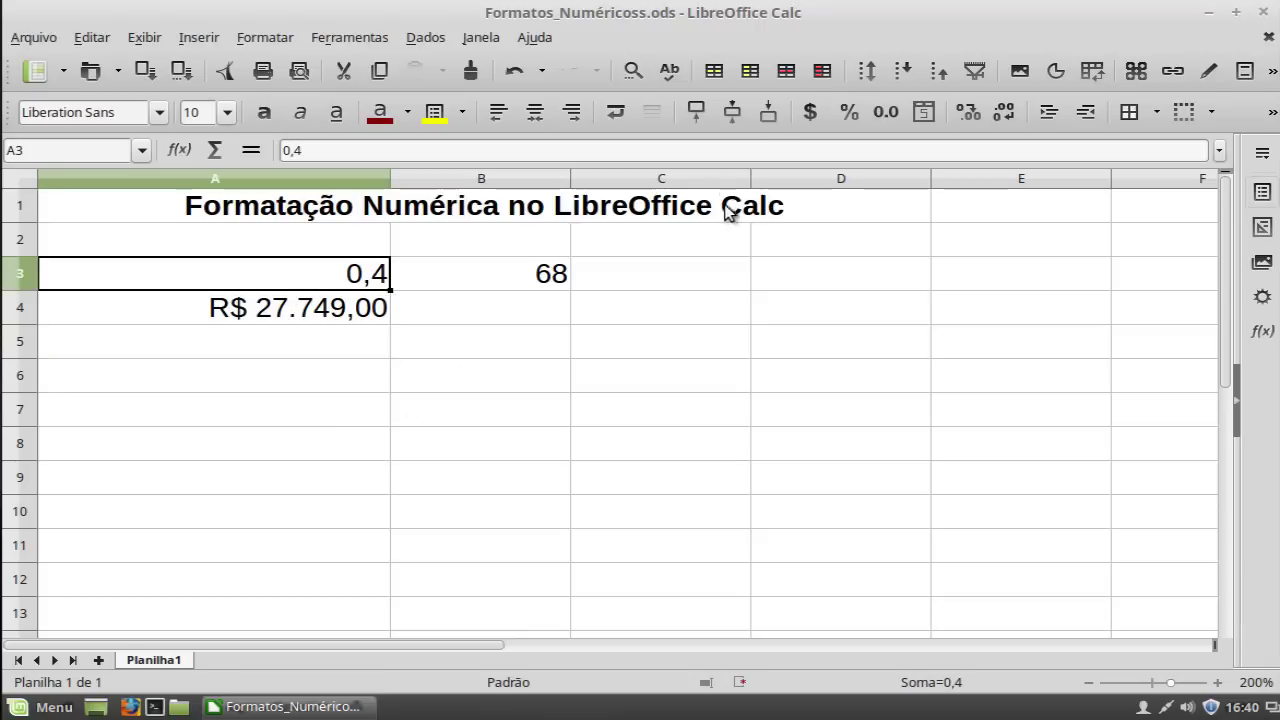
click(843, 110)
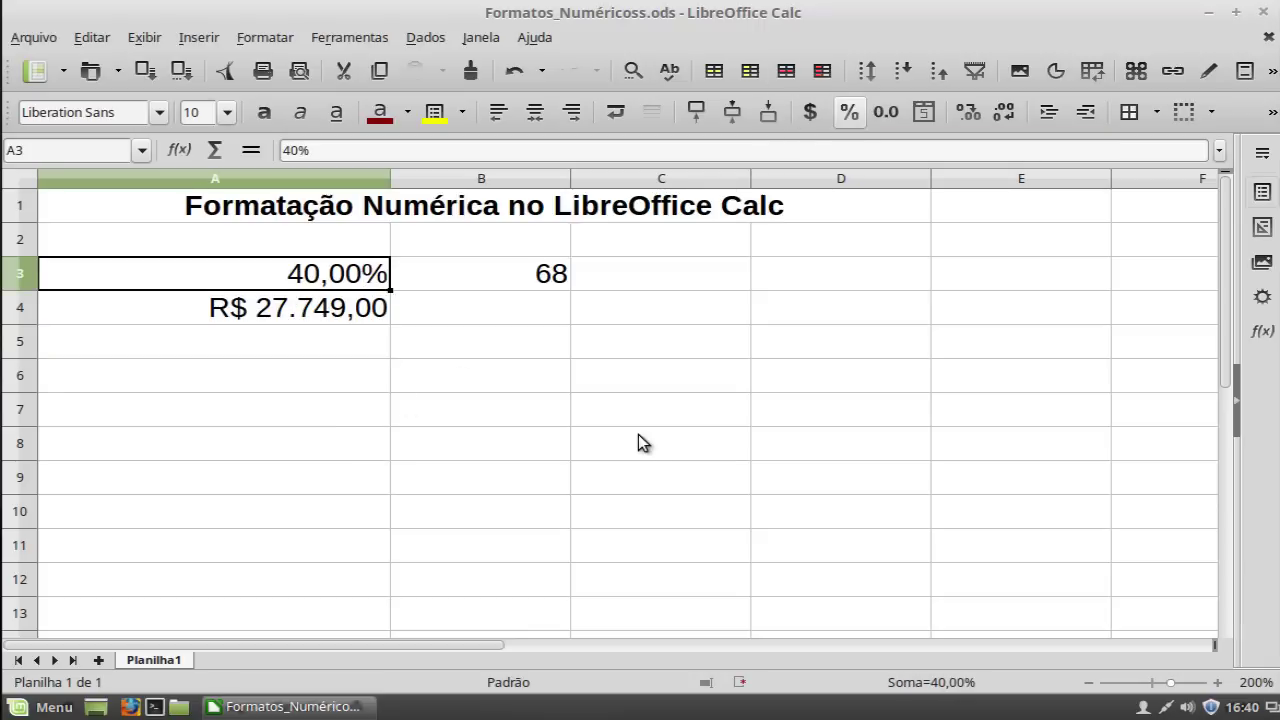